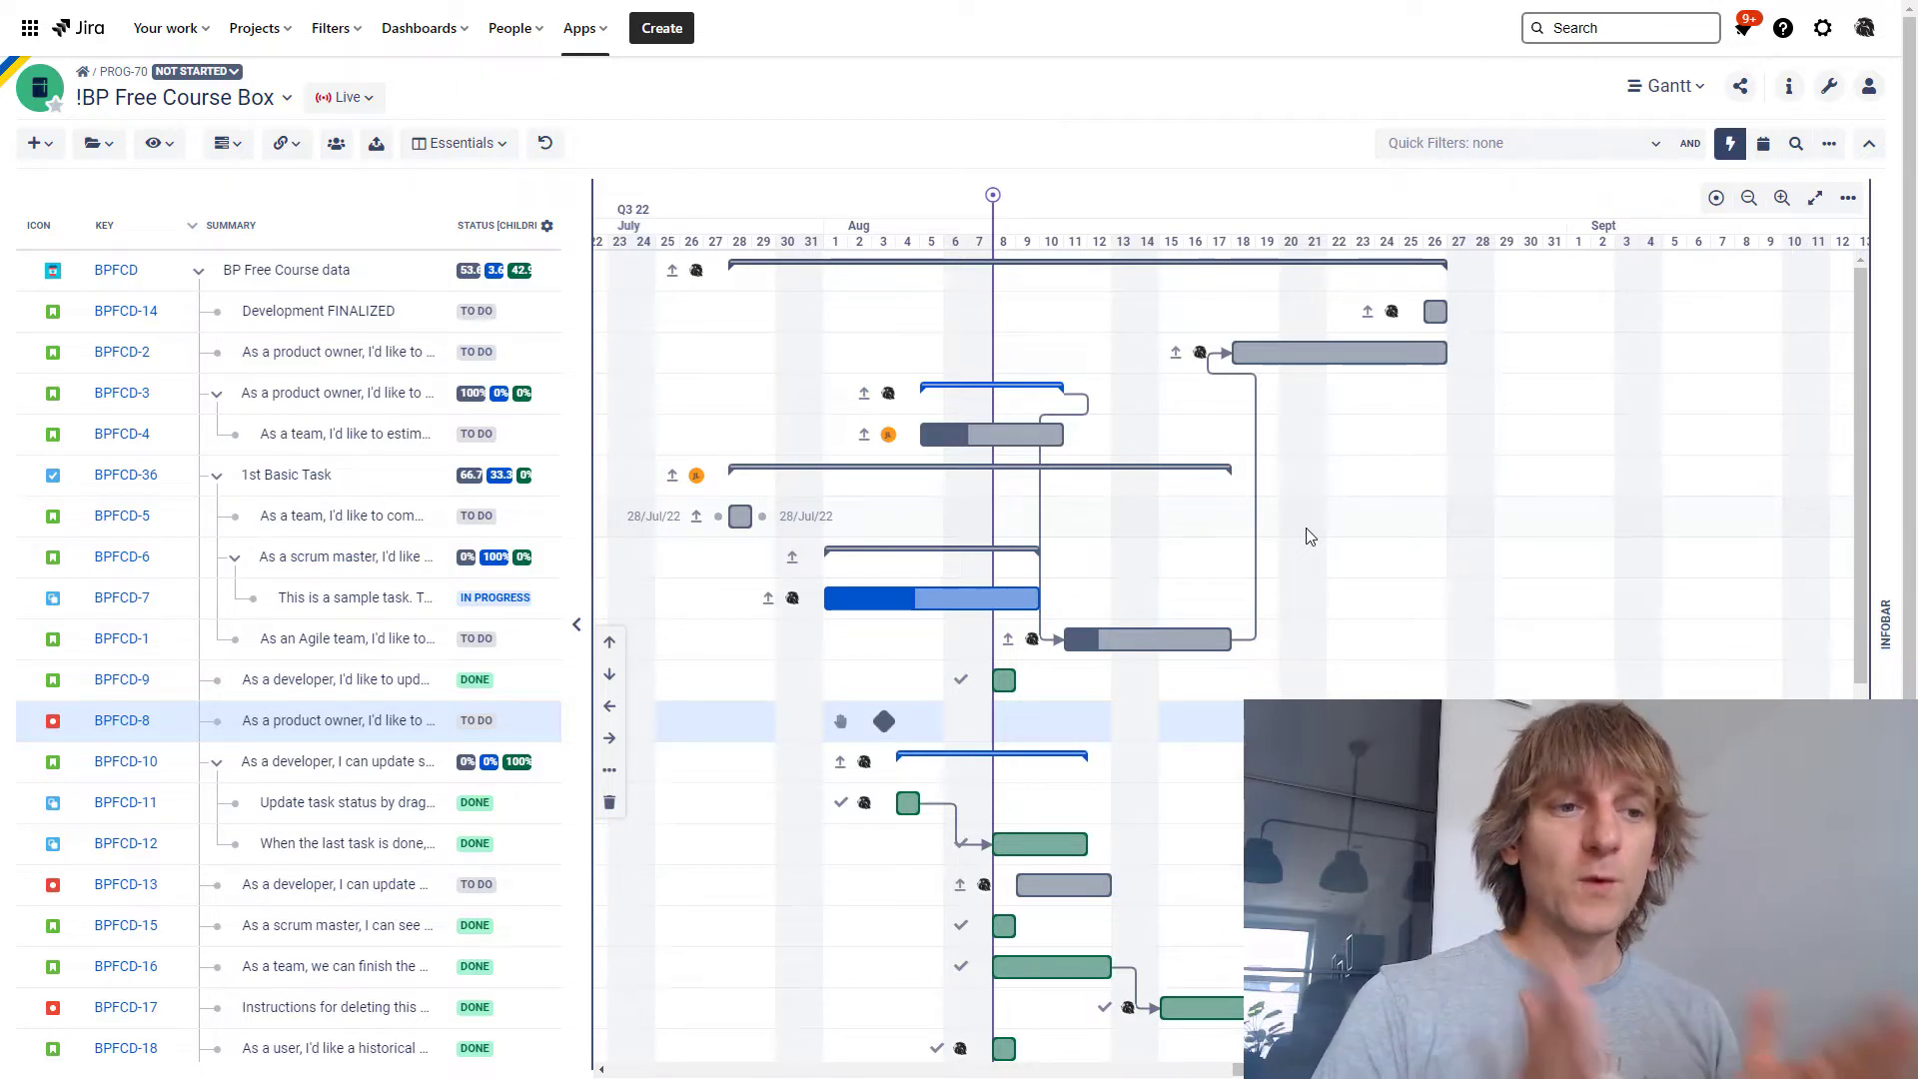
Convert the BPFCD-14 Development FINALIZED row into a milestone diamond on 26 Aug
{"action": "scroll", "coordinate": [899, 804], "scroll_direction": "down", "scroll_amount": 2}
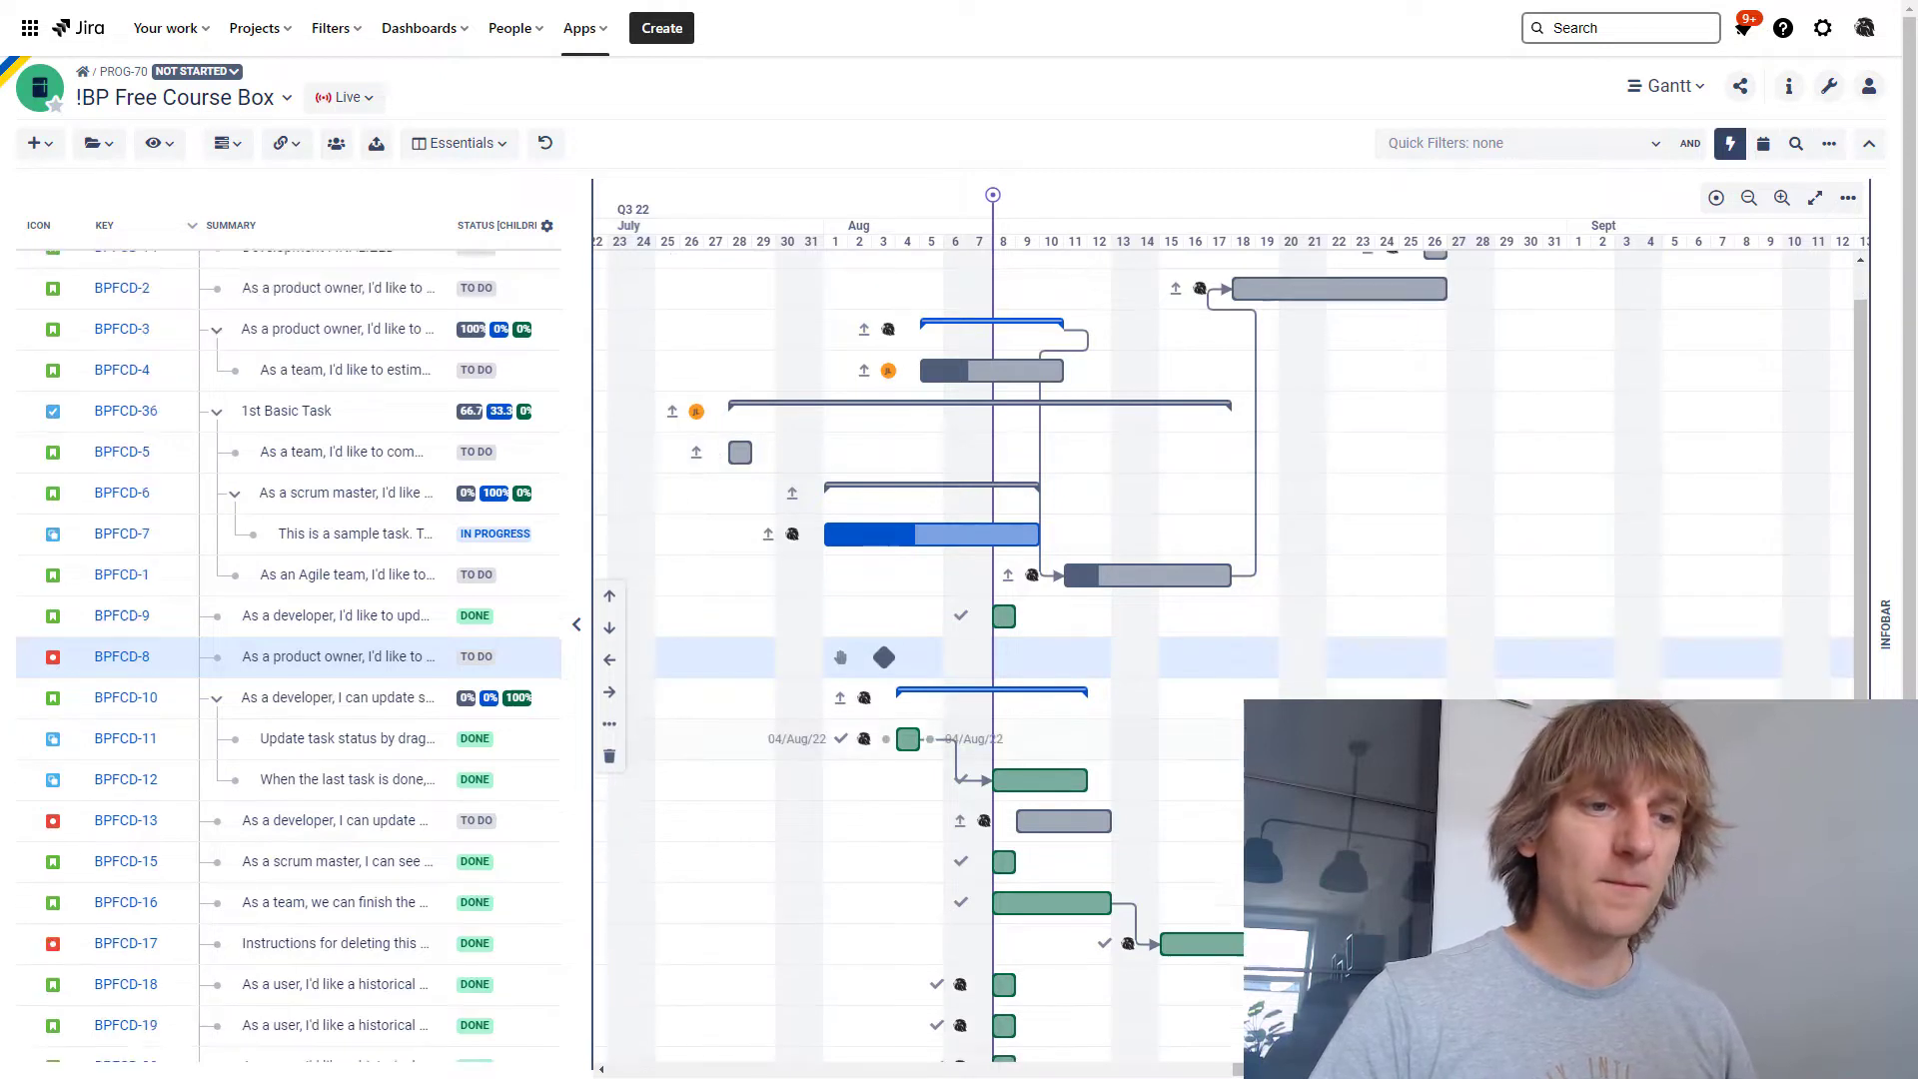
{"action": "scroll", "coordinate": [999, 804], "scroll_direction": "down", "scroll_amount": 1}
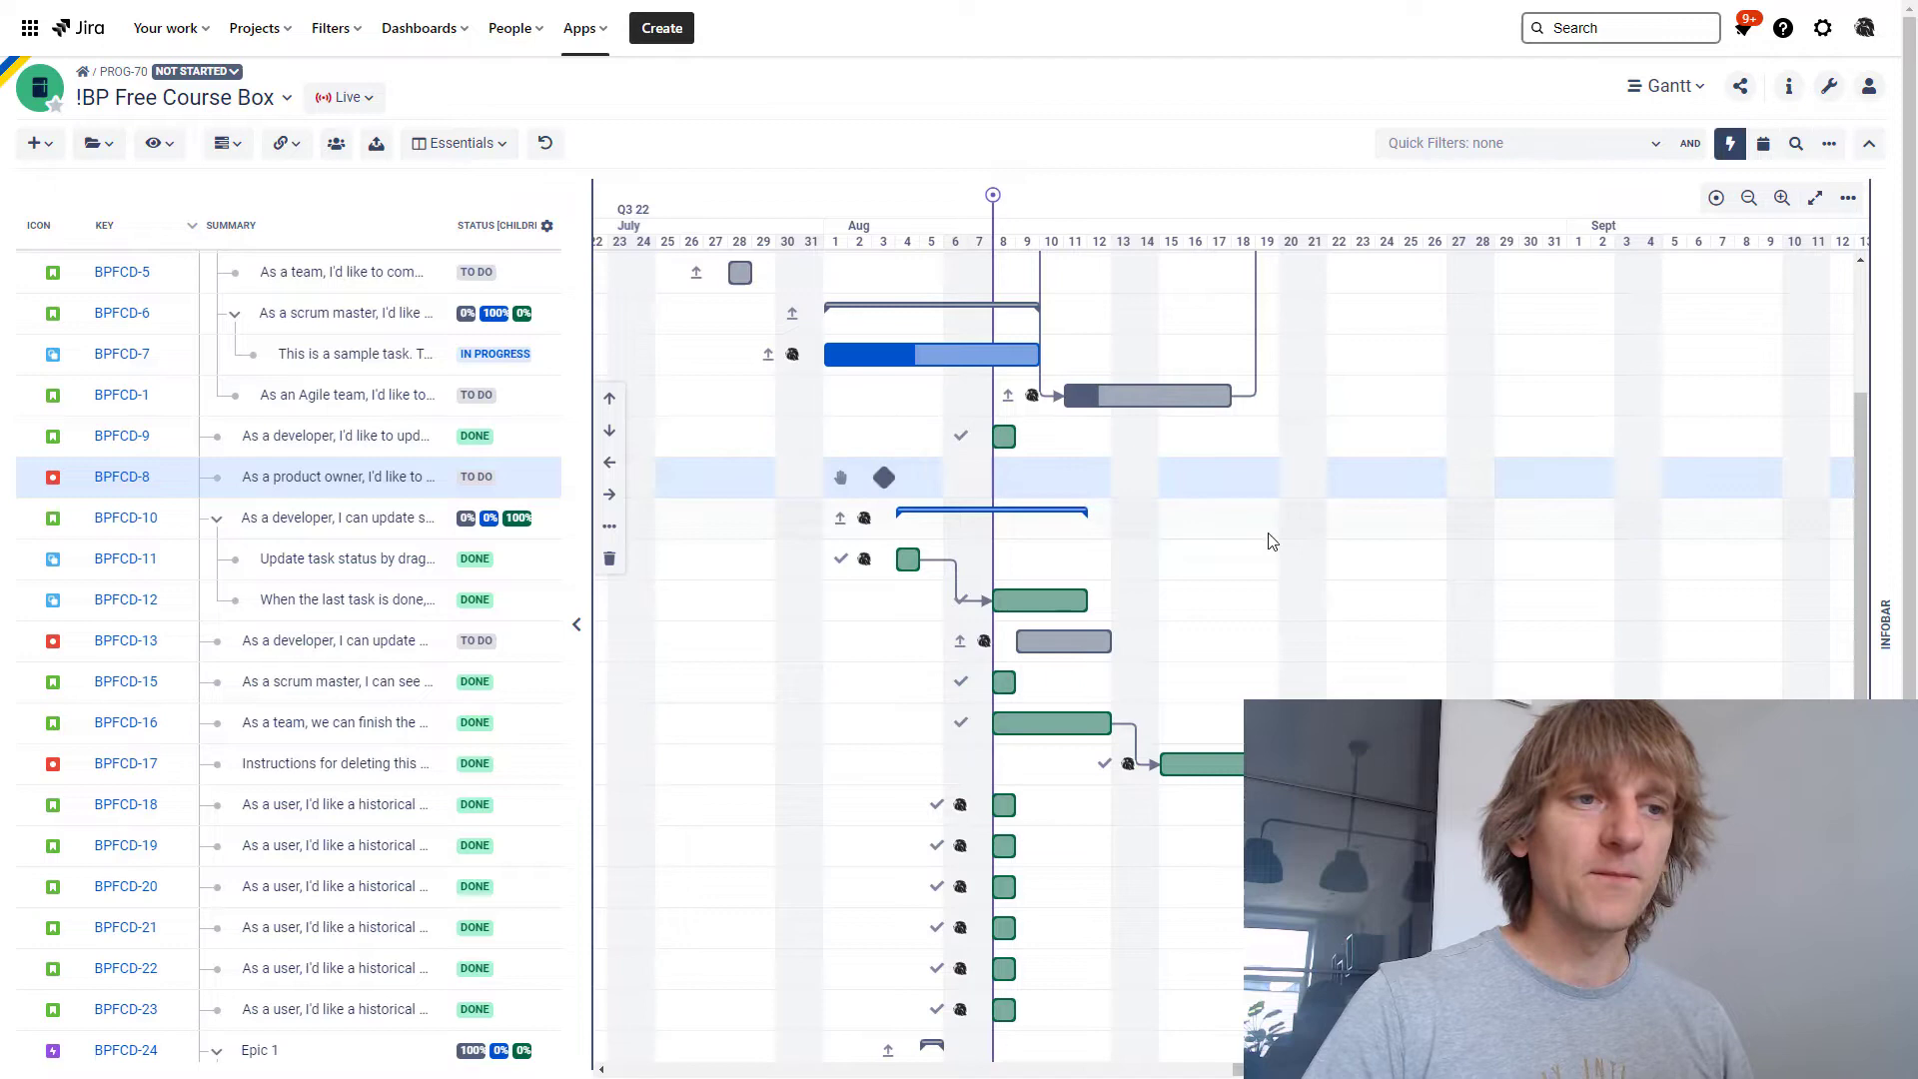
{"action": "scroll", "coordinate": [1272, 541], "scroll_direction": "up", "scroll_amount": 1}
{"action": "scroll", "coordinate": [1272, 541], "scroll_direction": "up", "scroll_amount": 3}
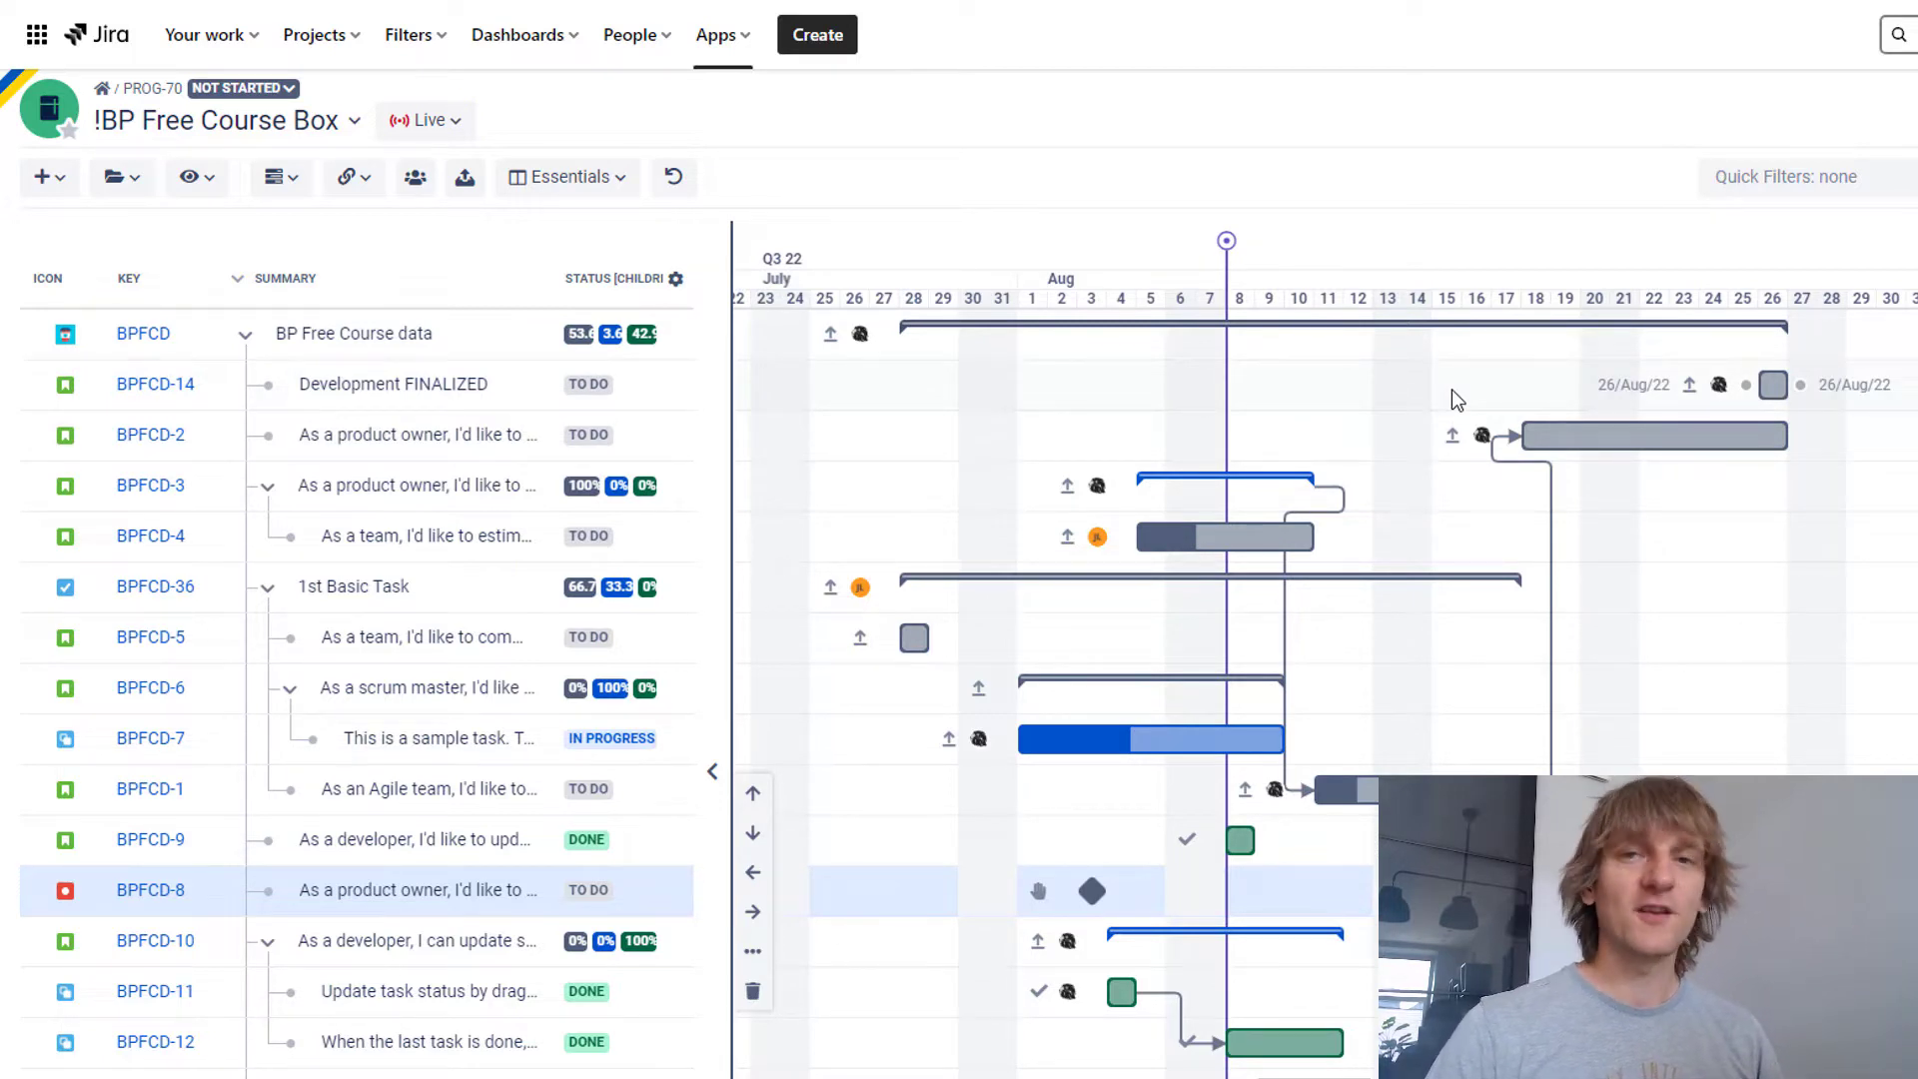
{"action": "left_click", "coordinate": [631, 402]}
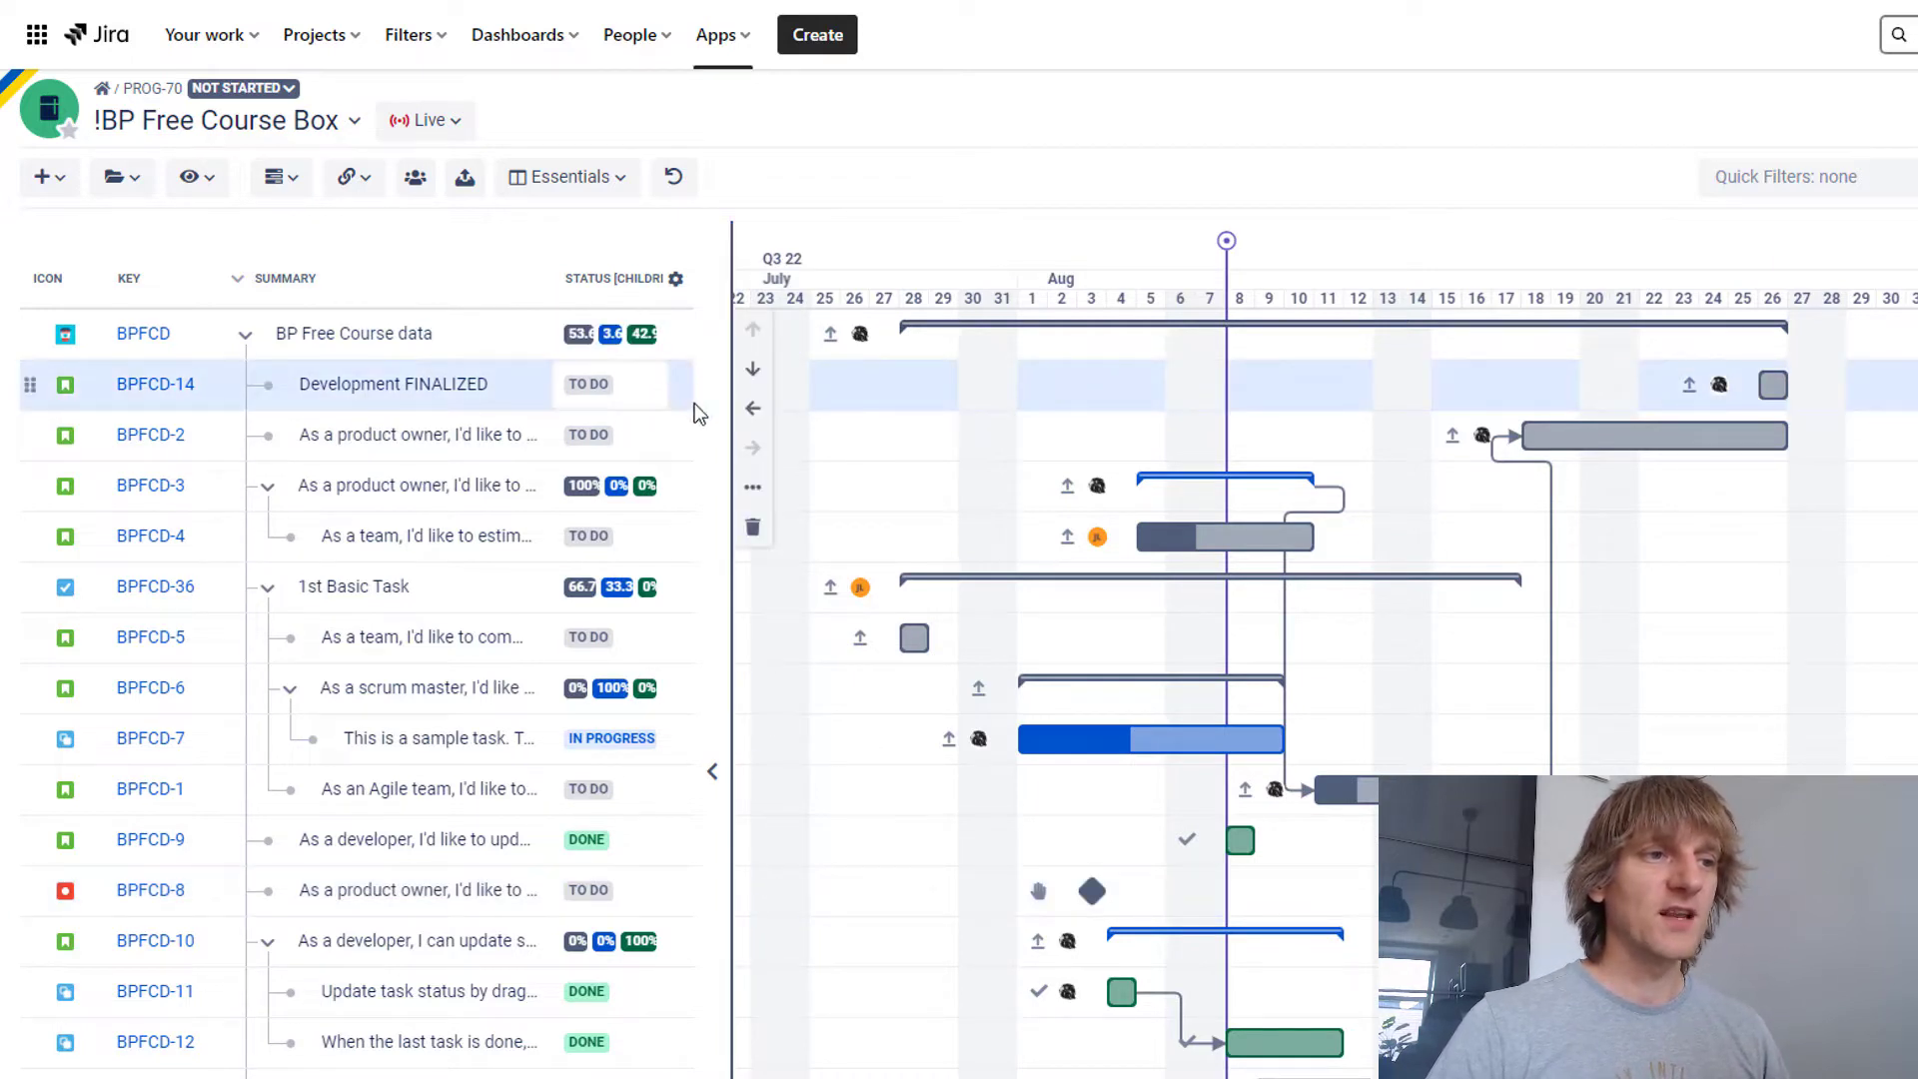
{"action": "left_click", "coordinate": [753, 486]}
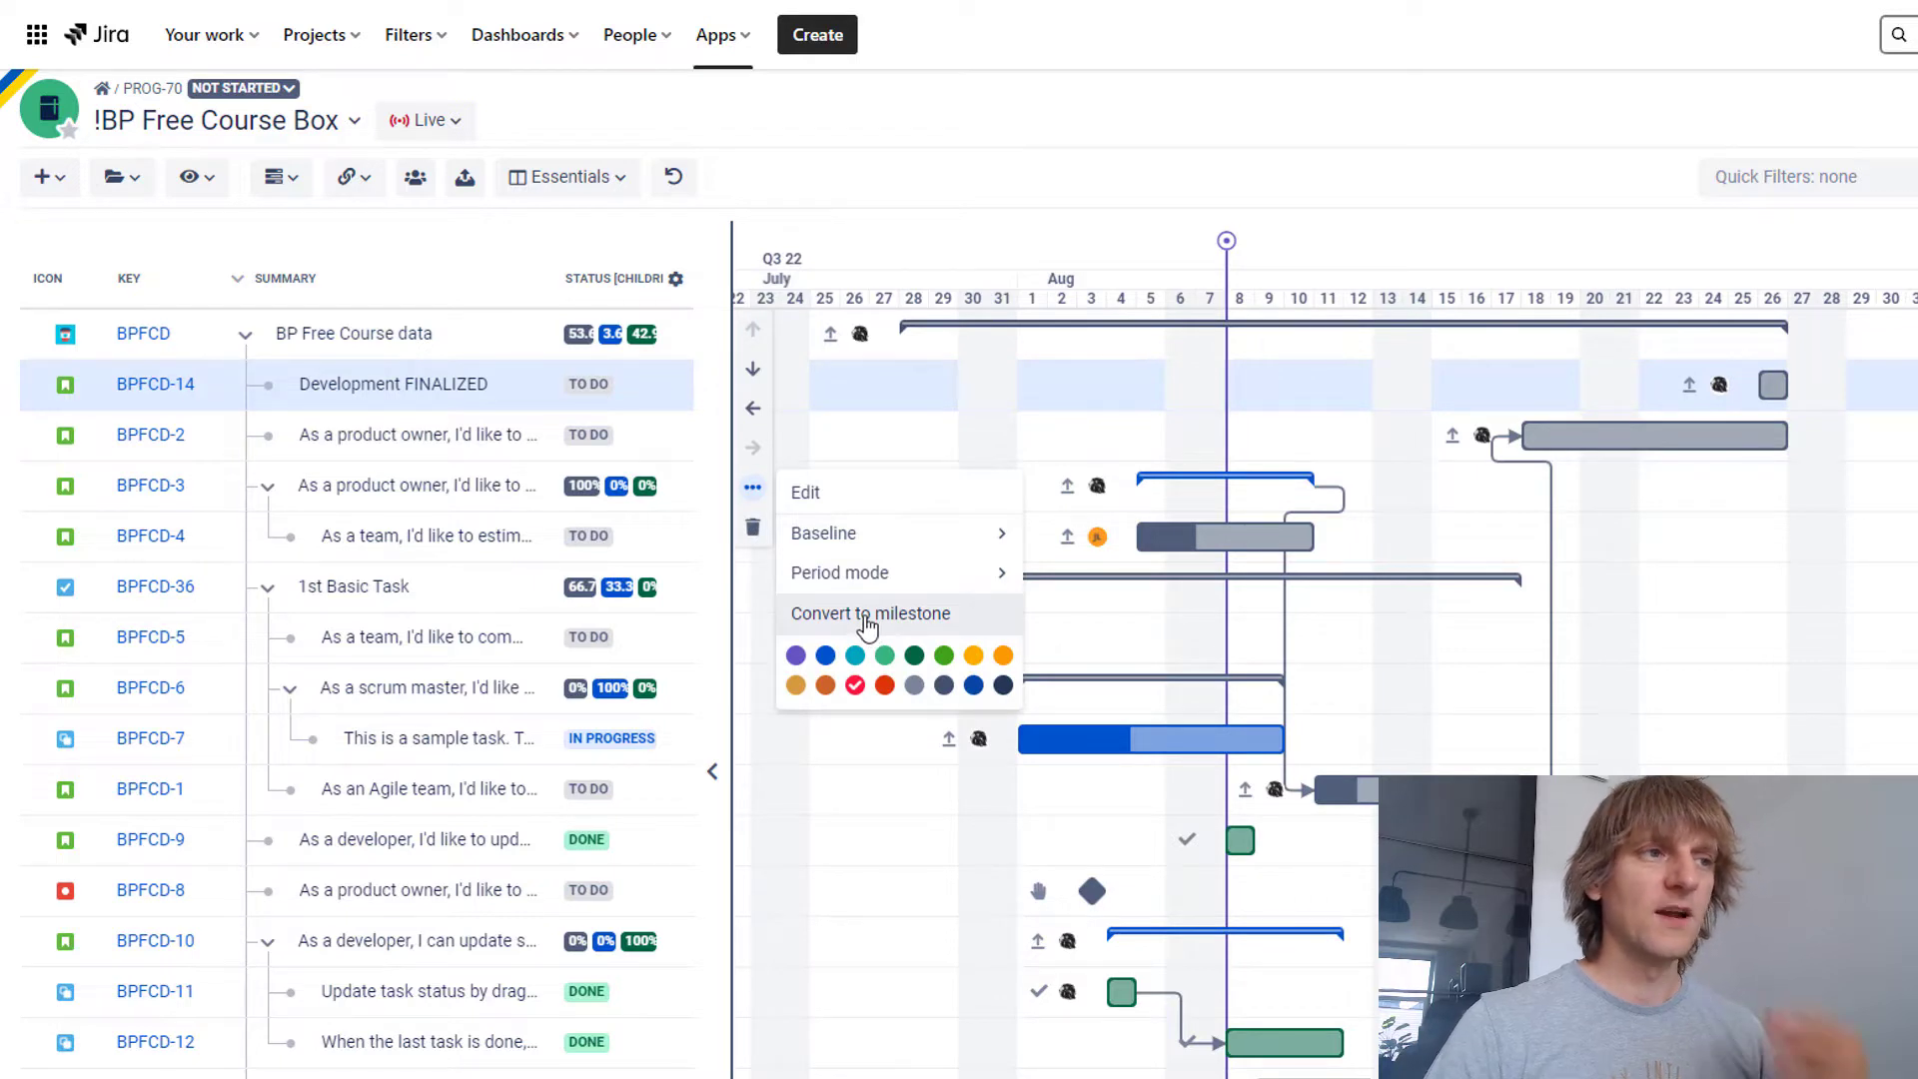
{"action": "left_click", "coordinate": [200, 184]}
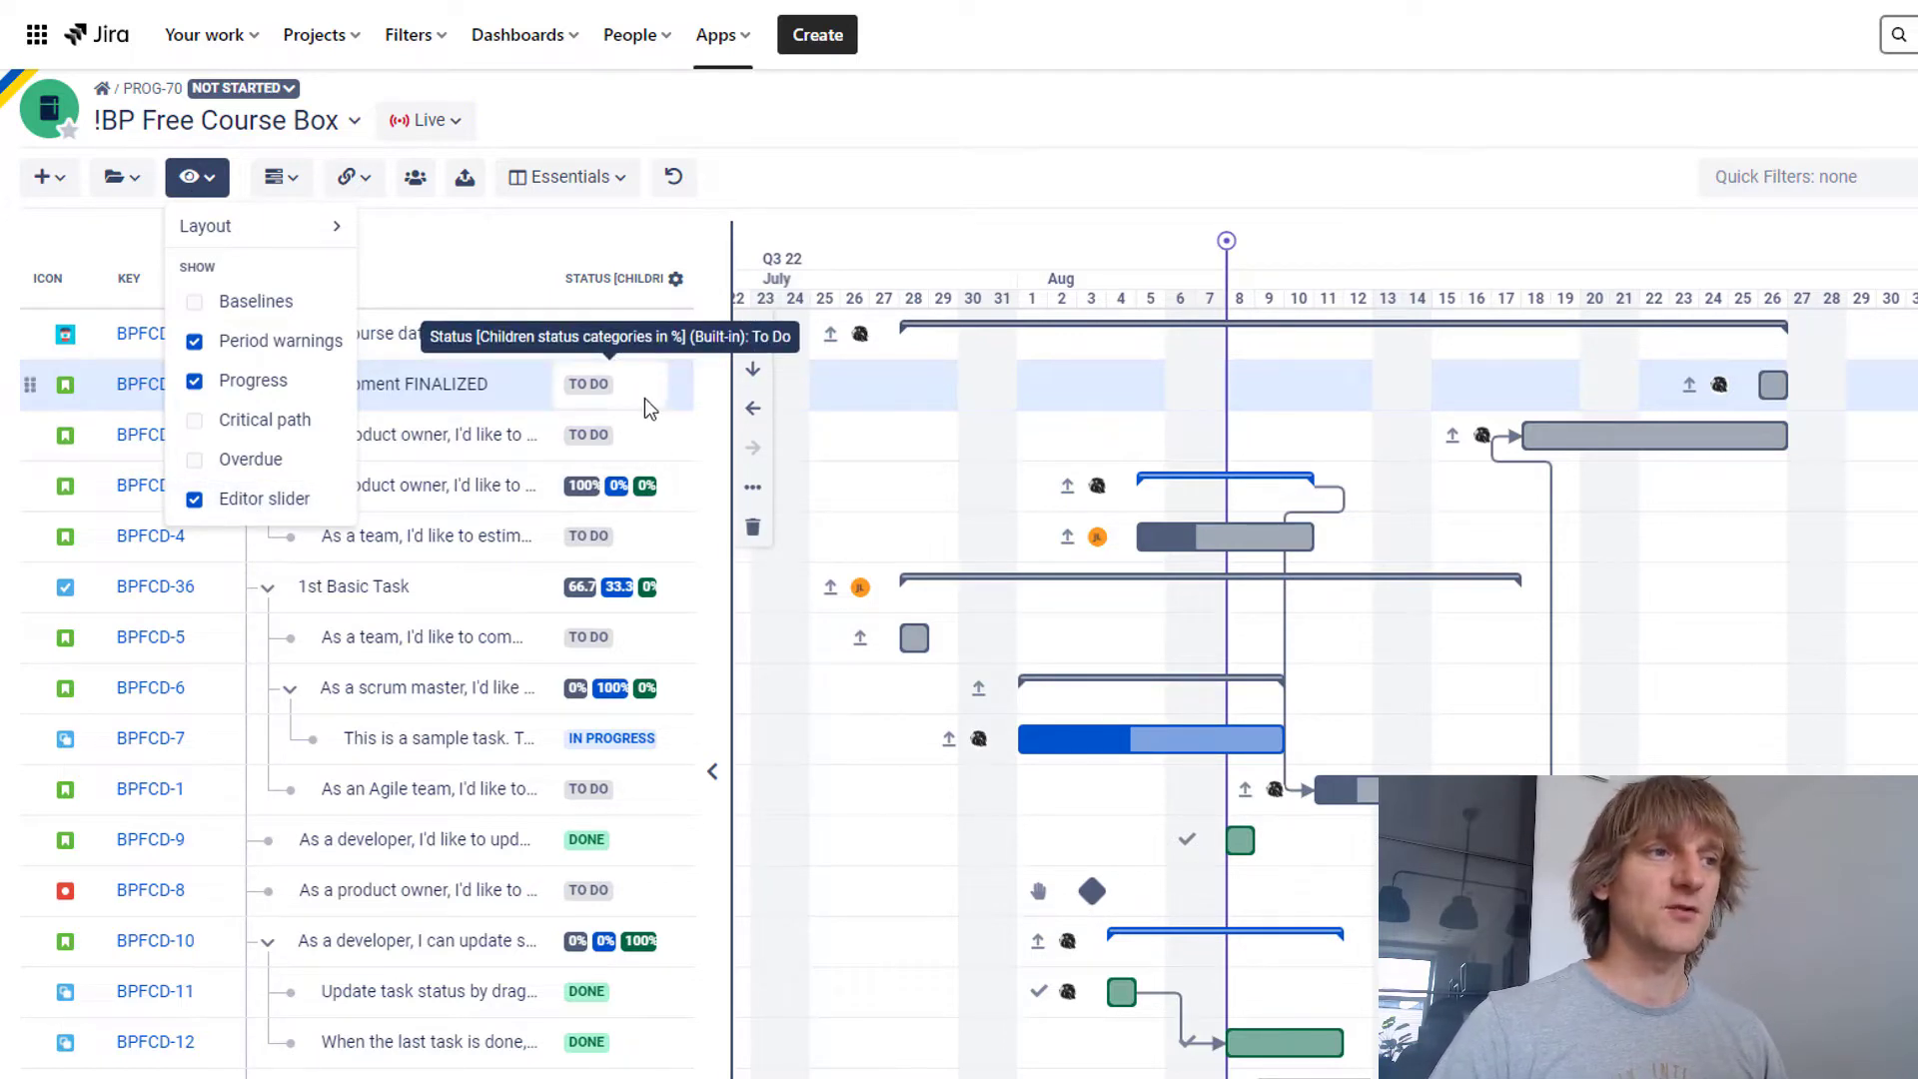
{"action": "right_click", "coordinate": [506, 400]}
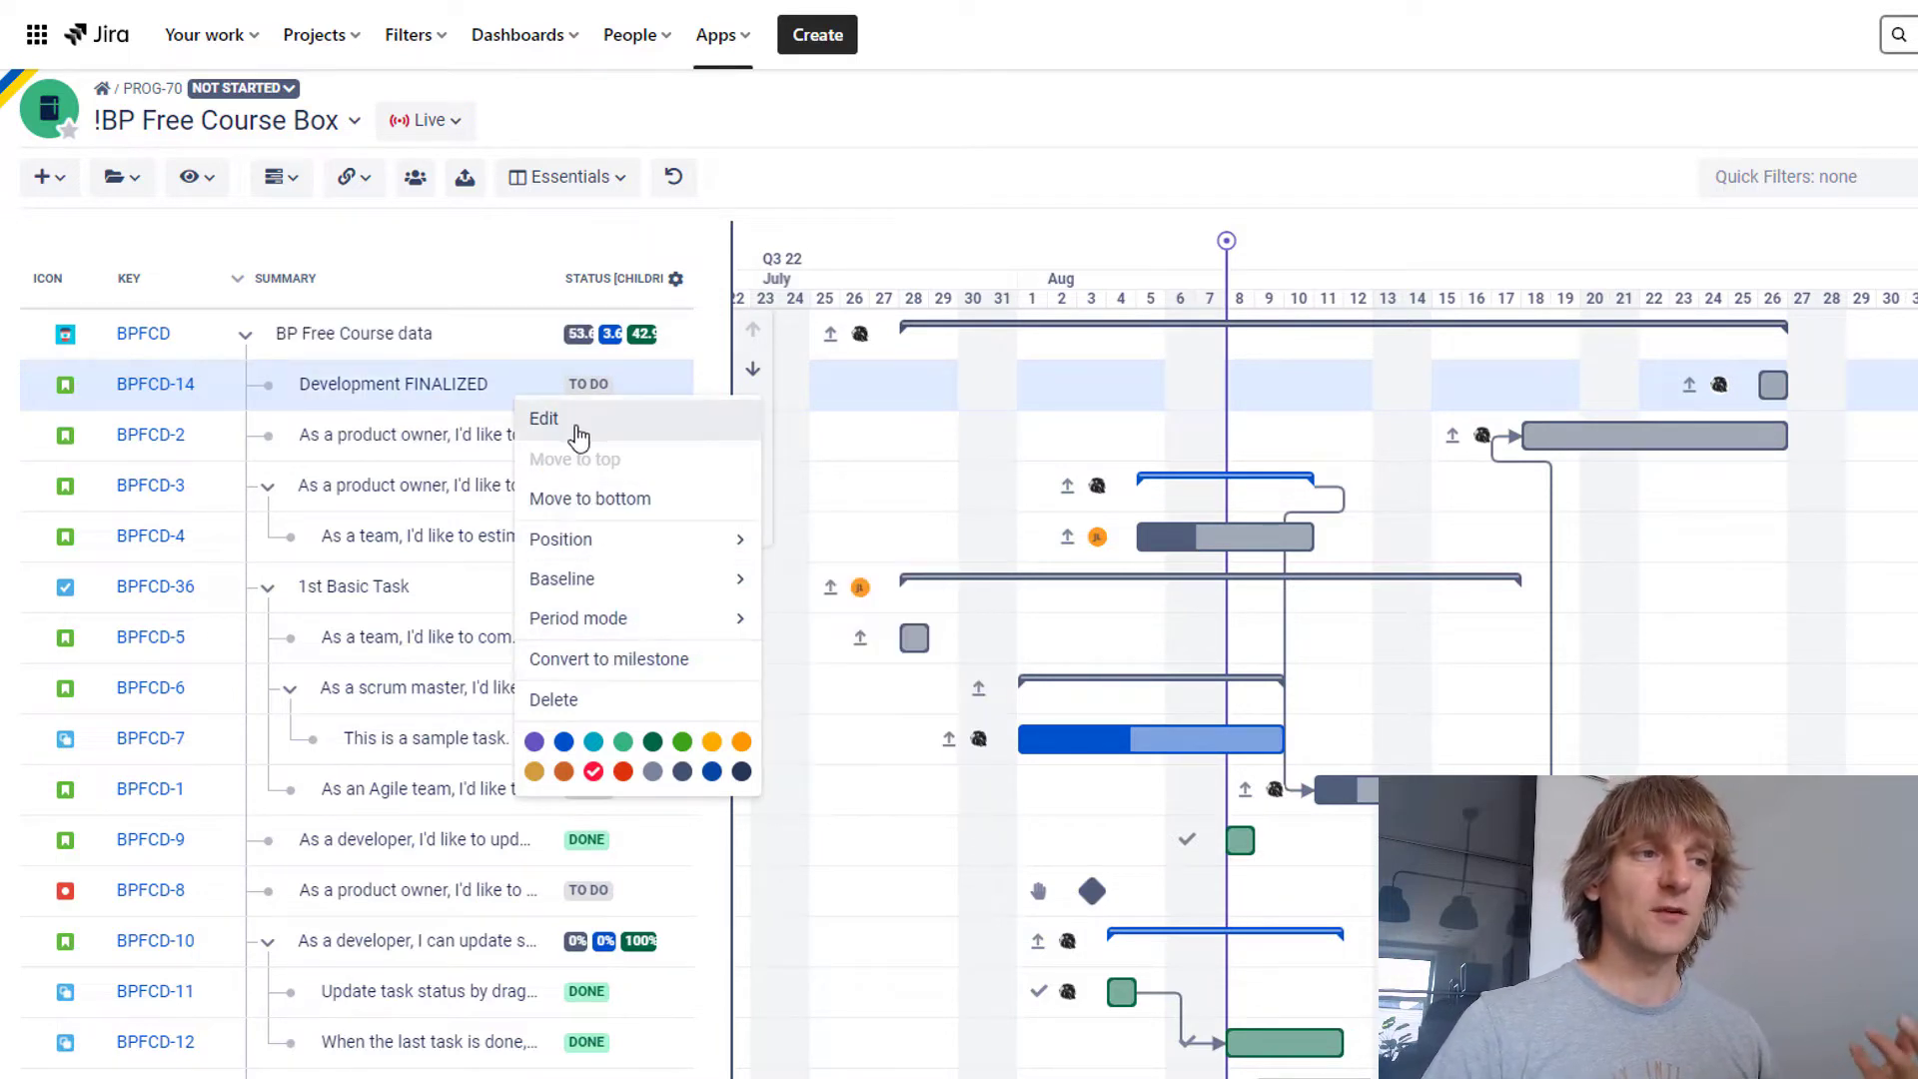
{"action": "left_click", "coordinate": [619, 669]}
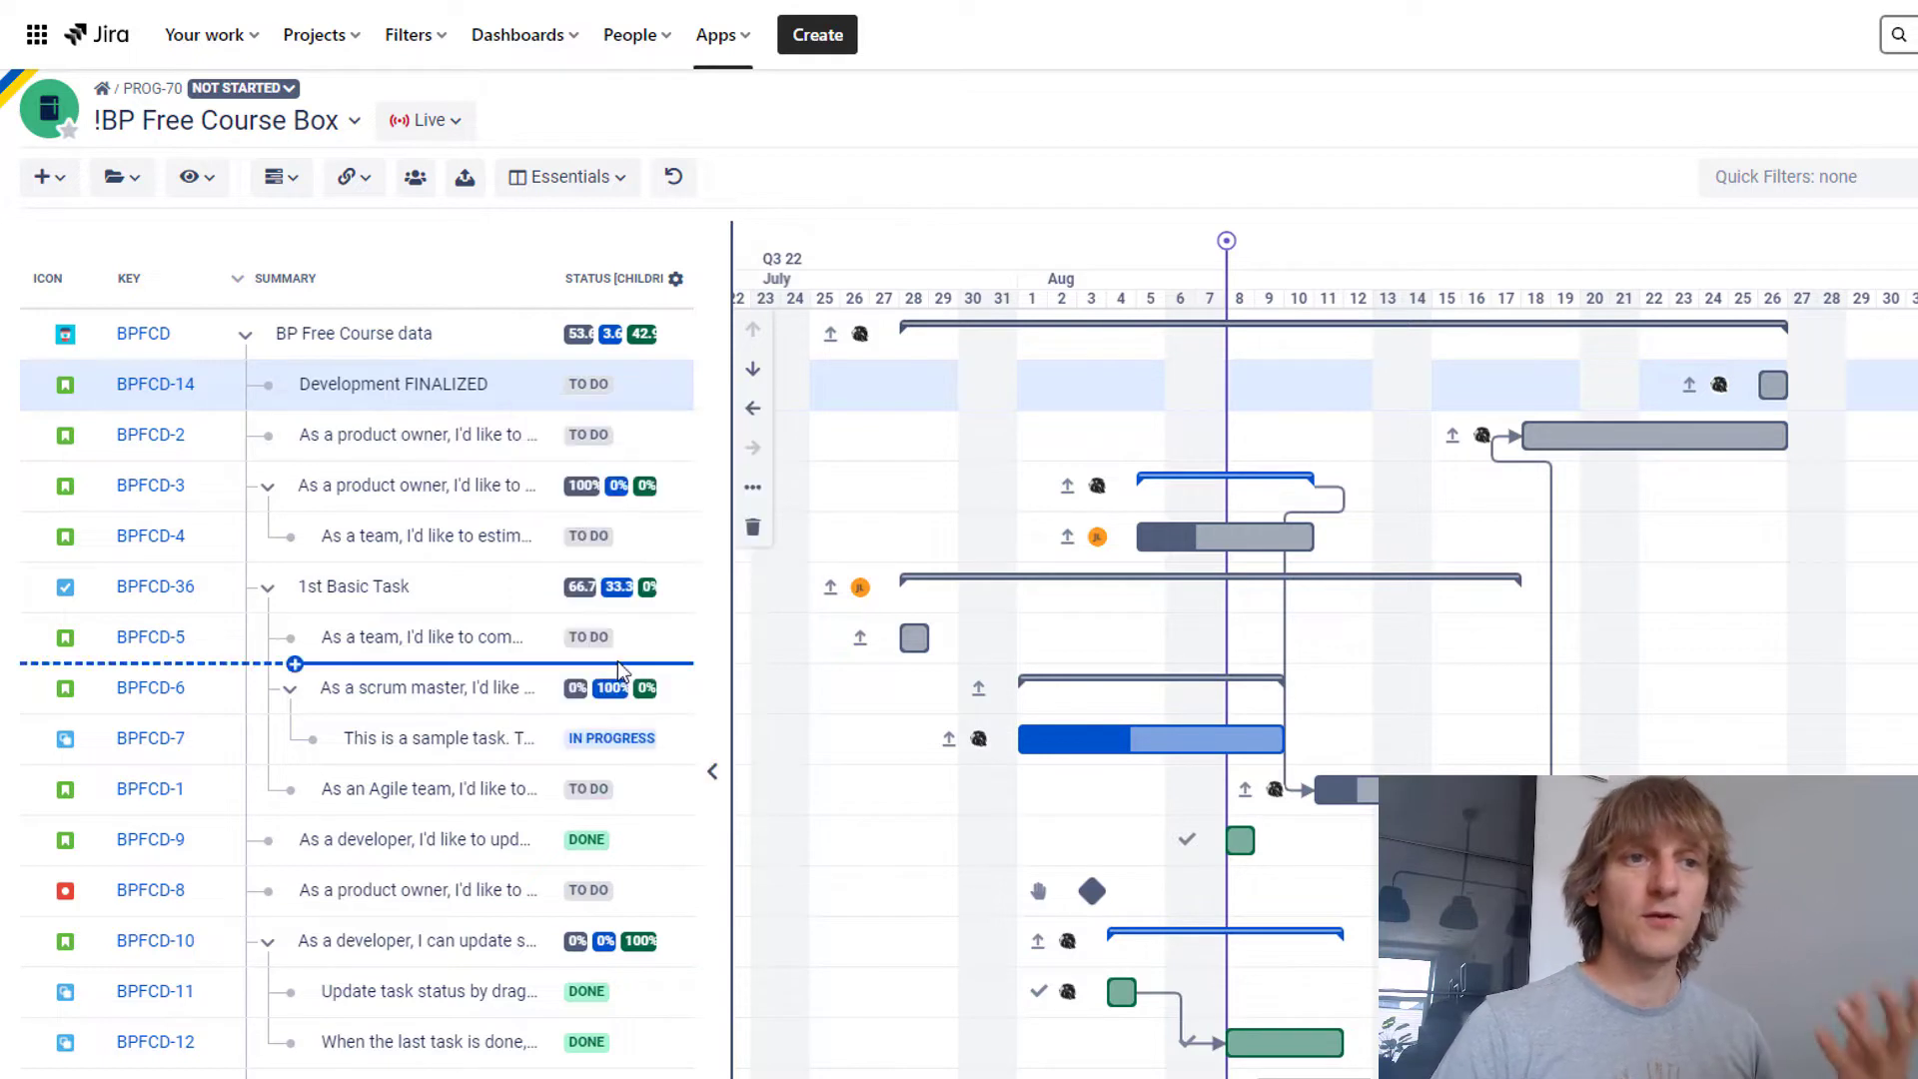
{"action": "mouse_move", "coordinate": [1756, 398]}
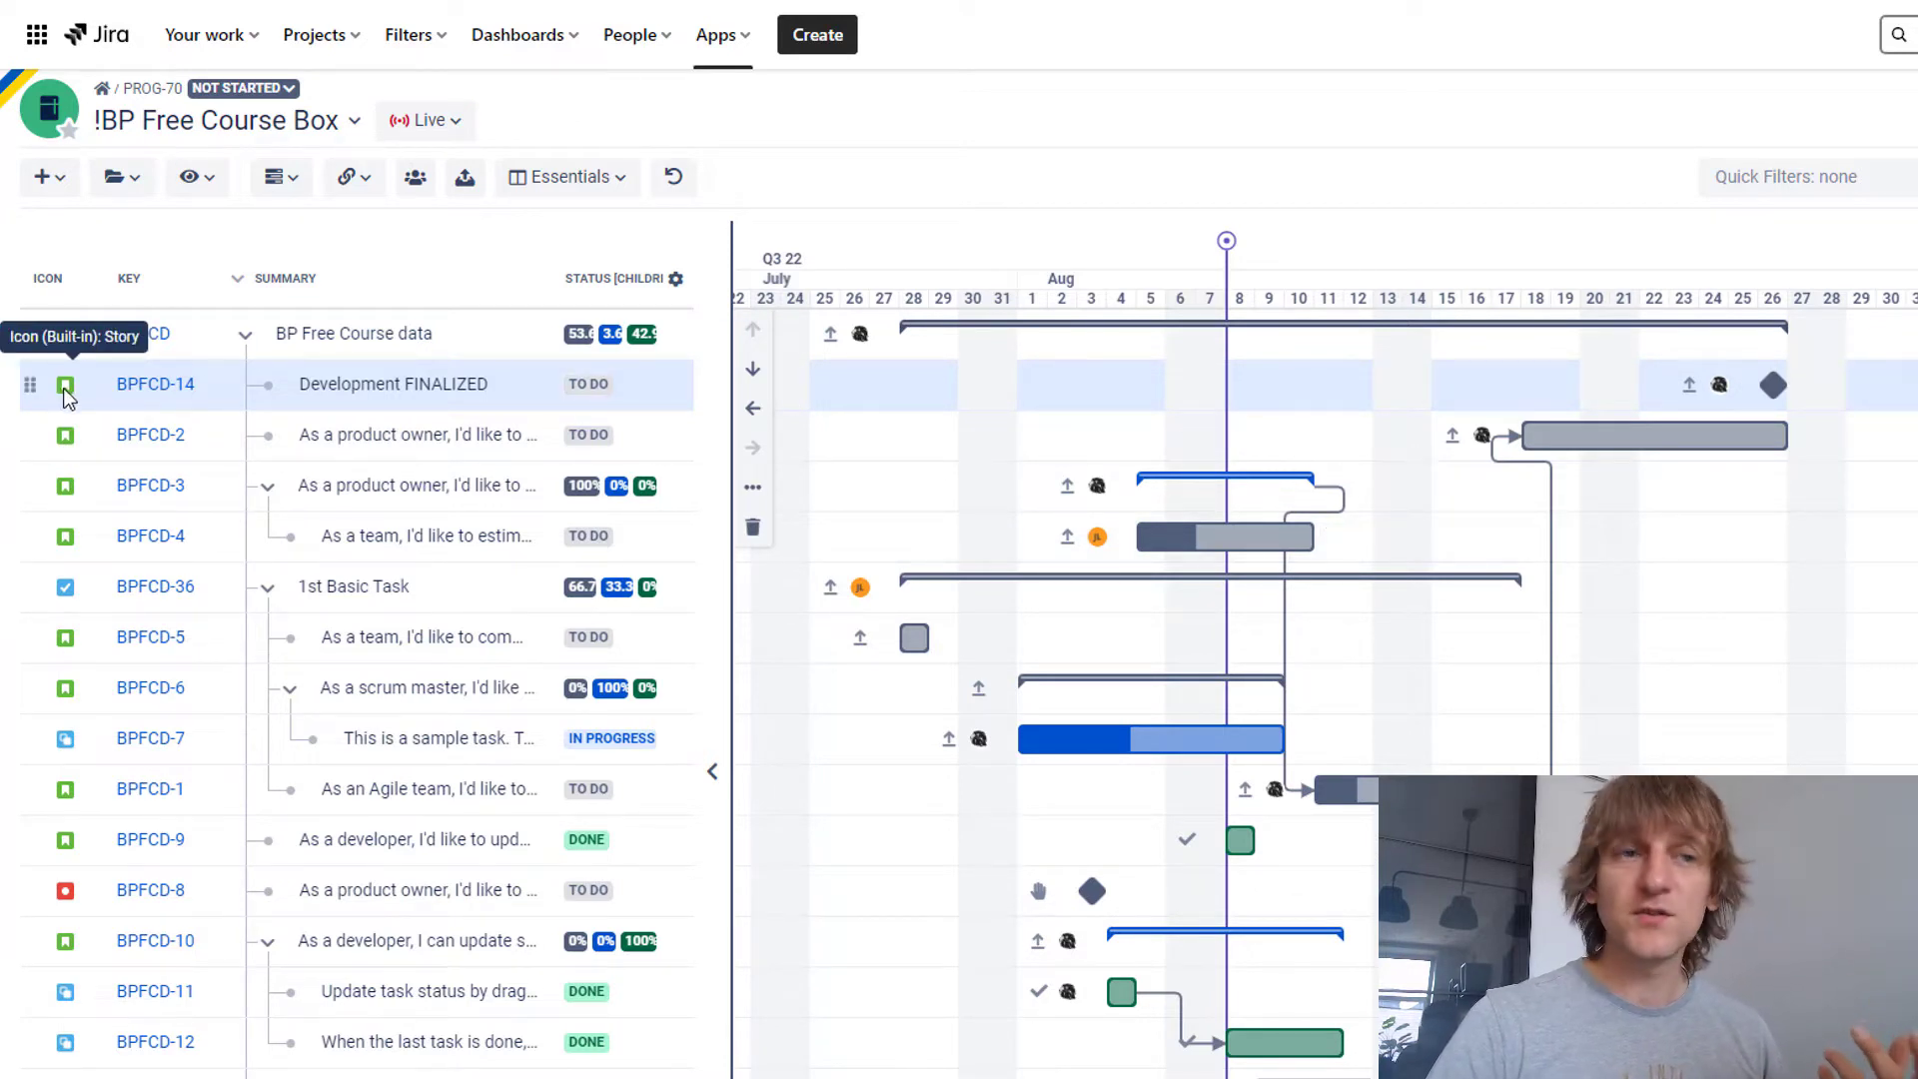
{"action": "left_click_drag", "start_coordinate": [193, 404], "coordinate": [548, 407]}
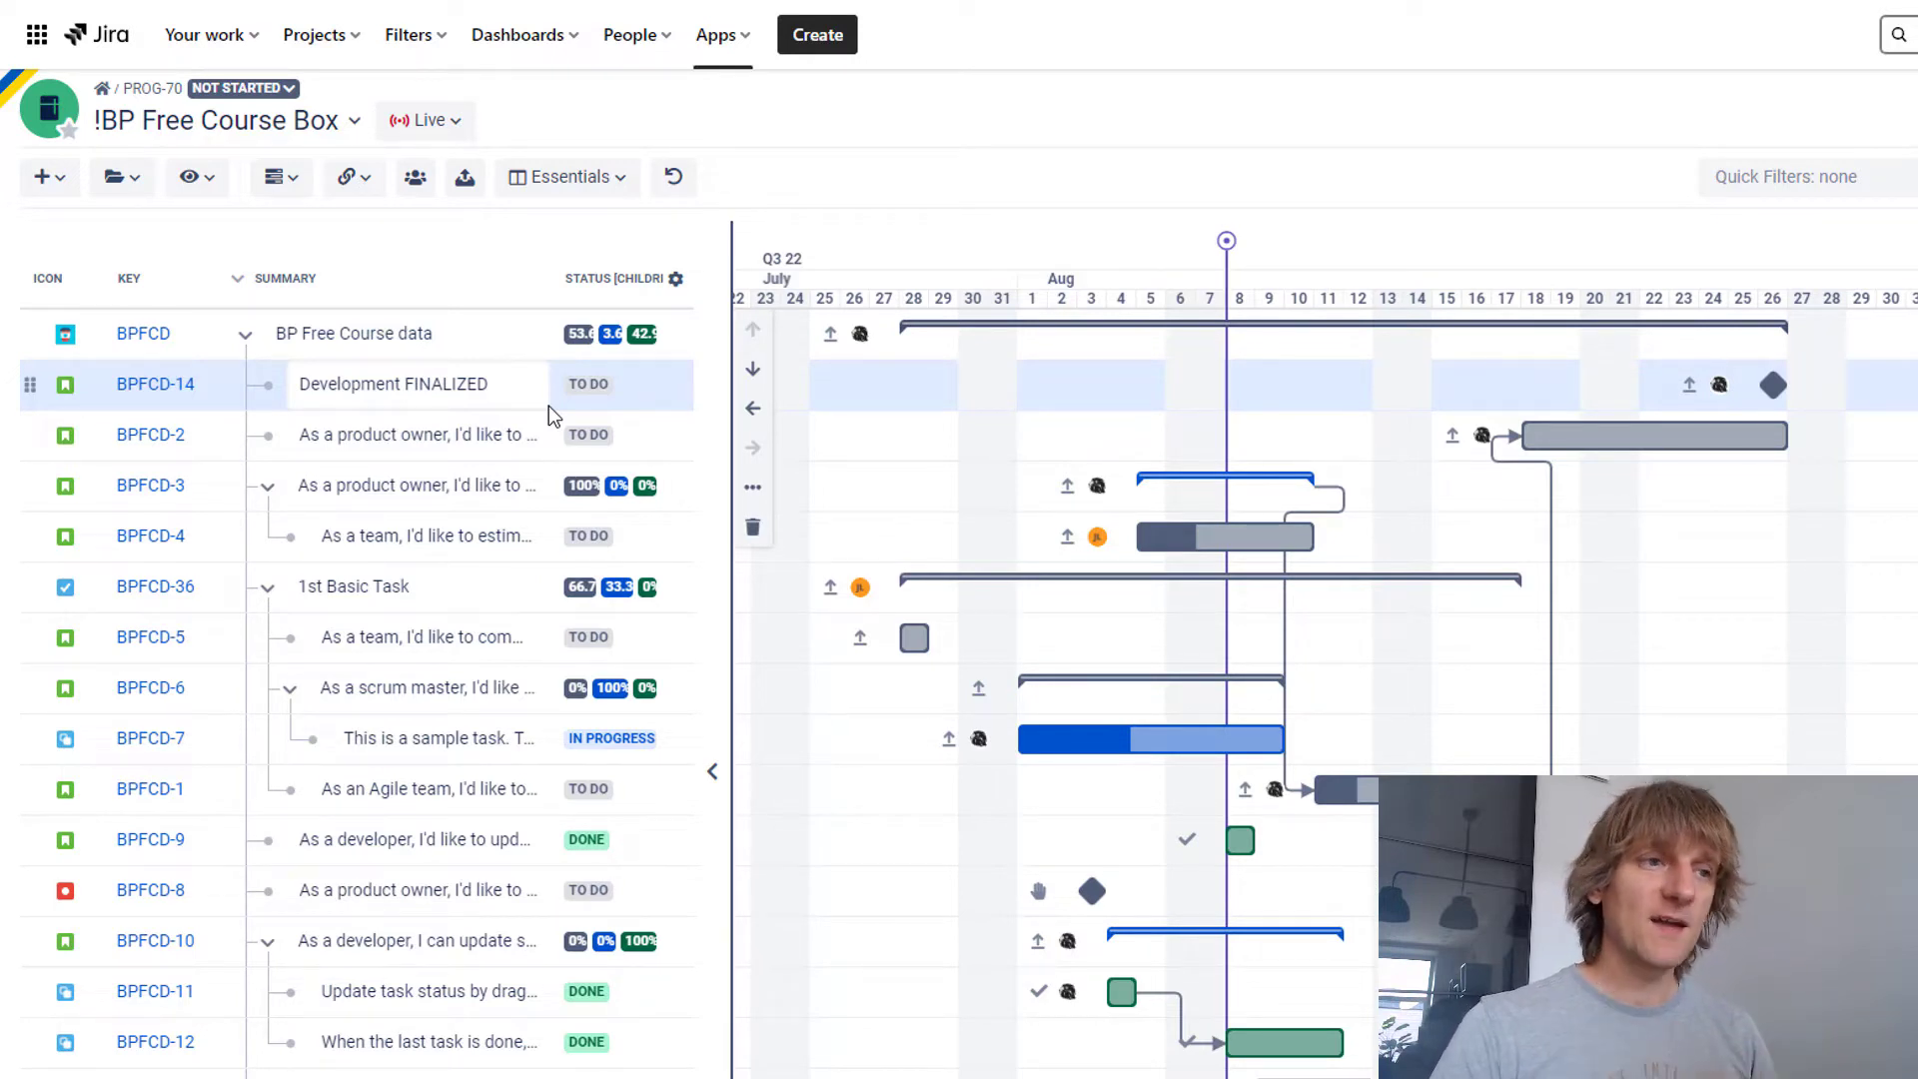
{"action": "left_click", "coordinate": [157, 400]}
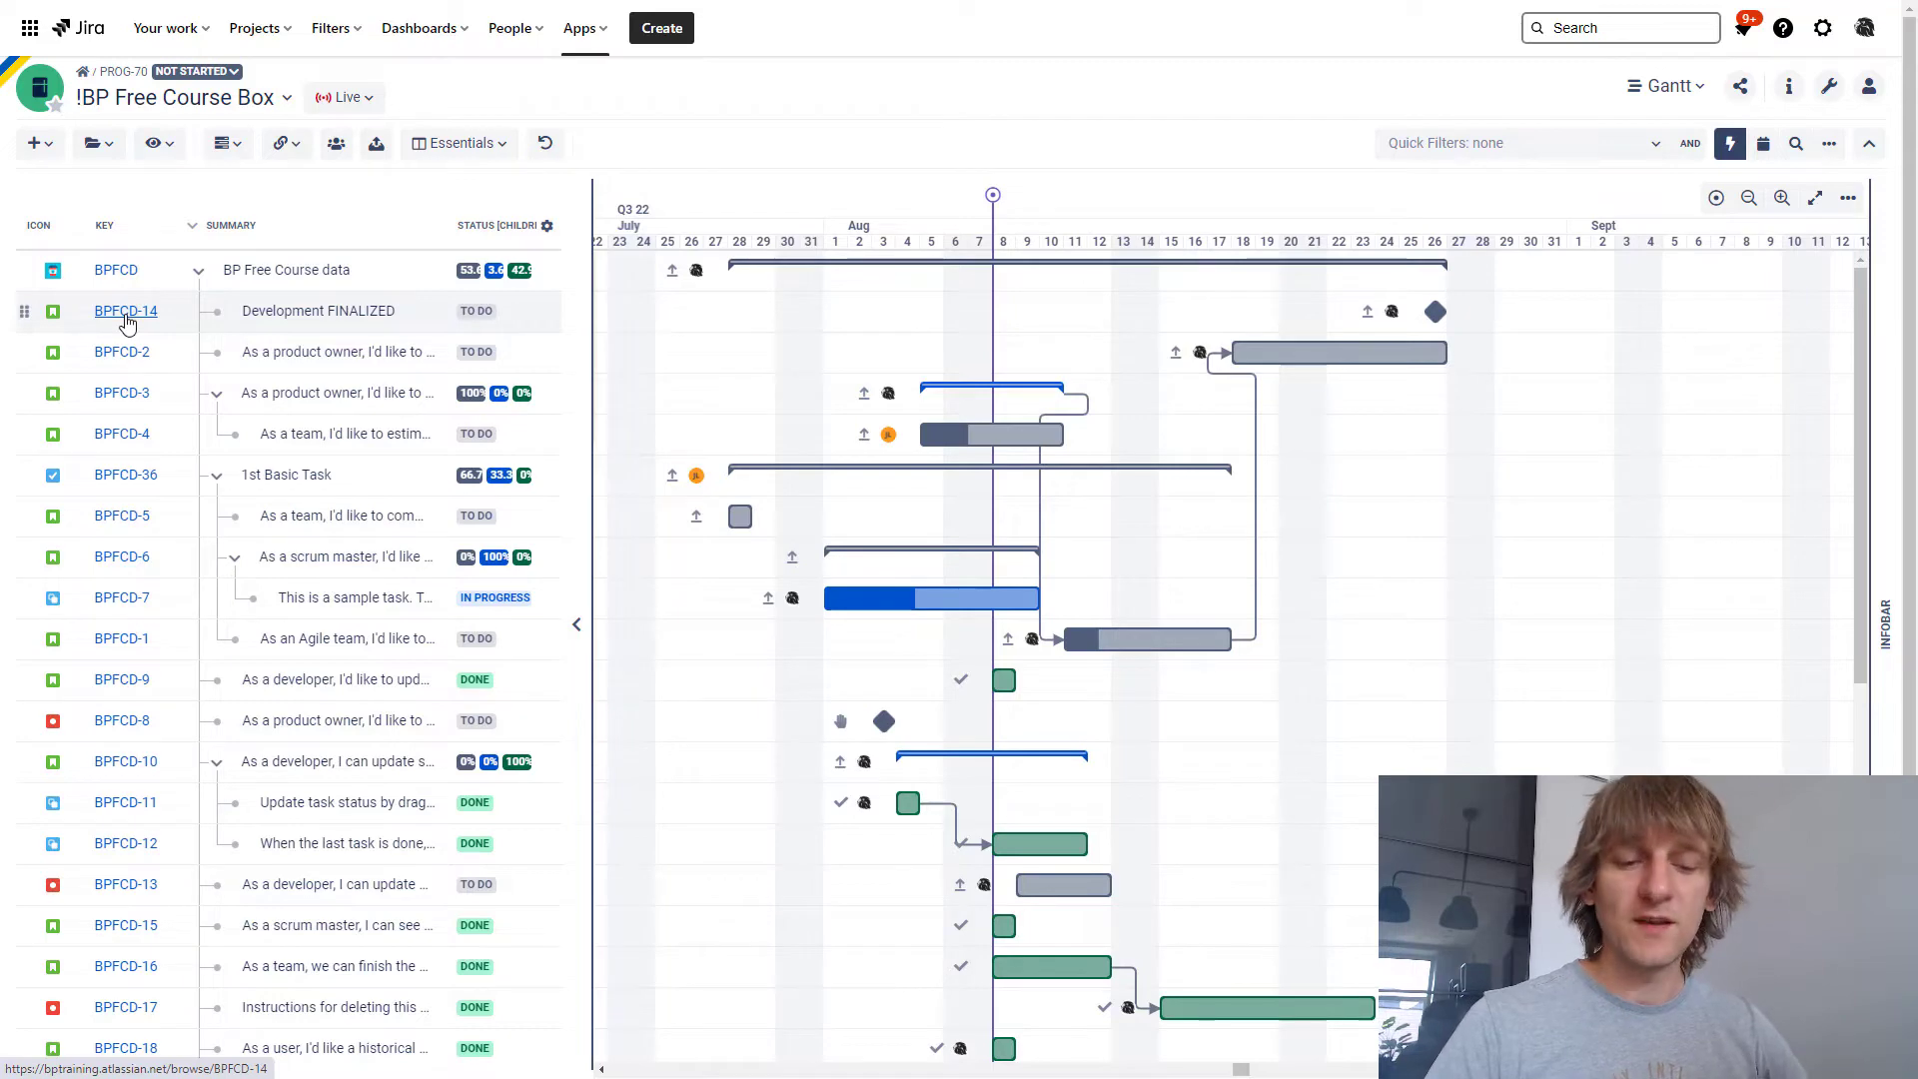
{"action": "left_click", "coordinate": [125, 312]}
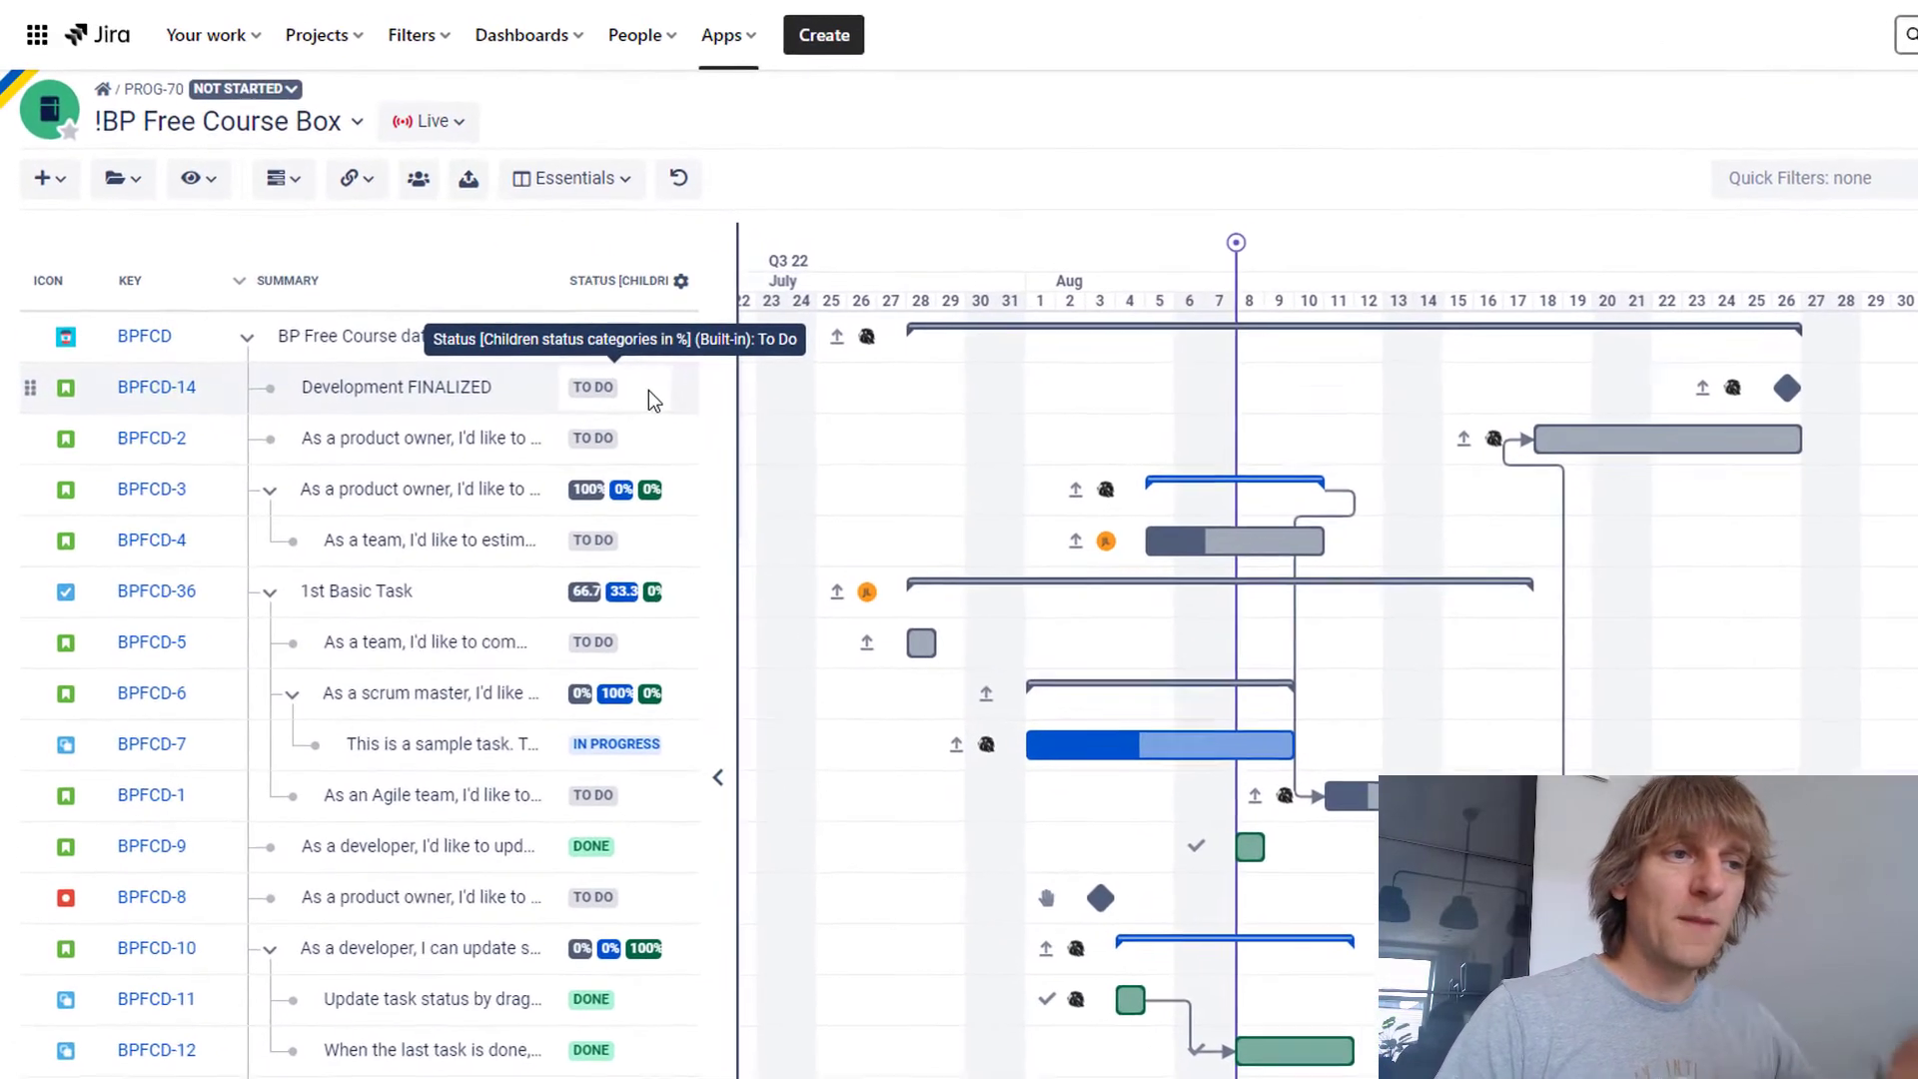
Convert Development FINALIZED back into a one-day task on 26/Aug/22
{"action": "right_click", "coordinate": [520, 314]}
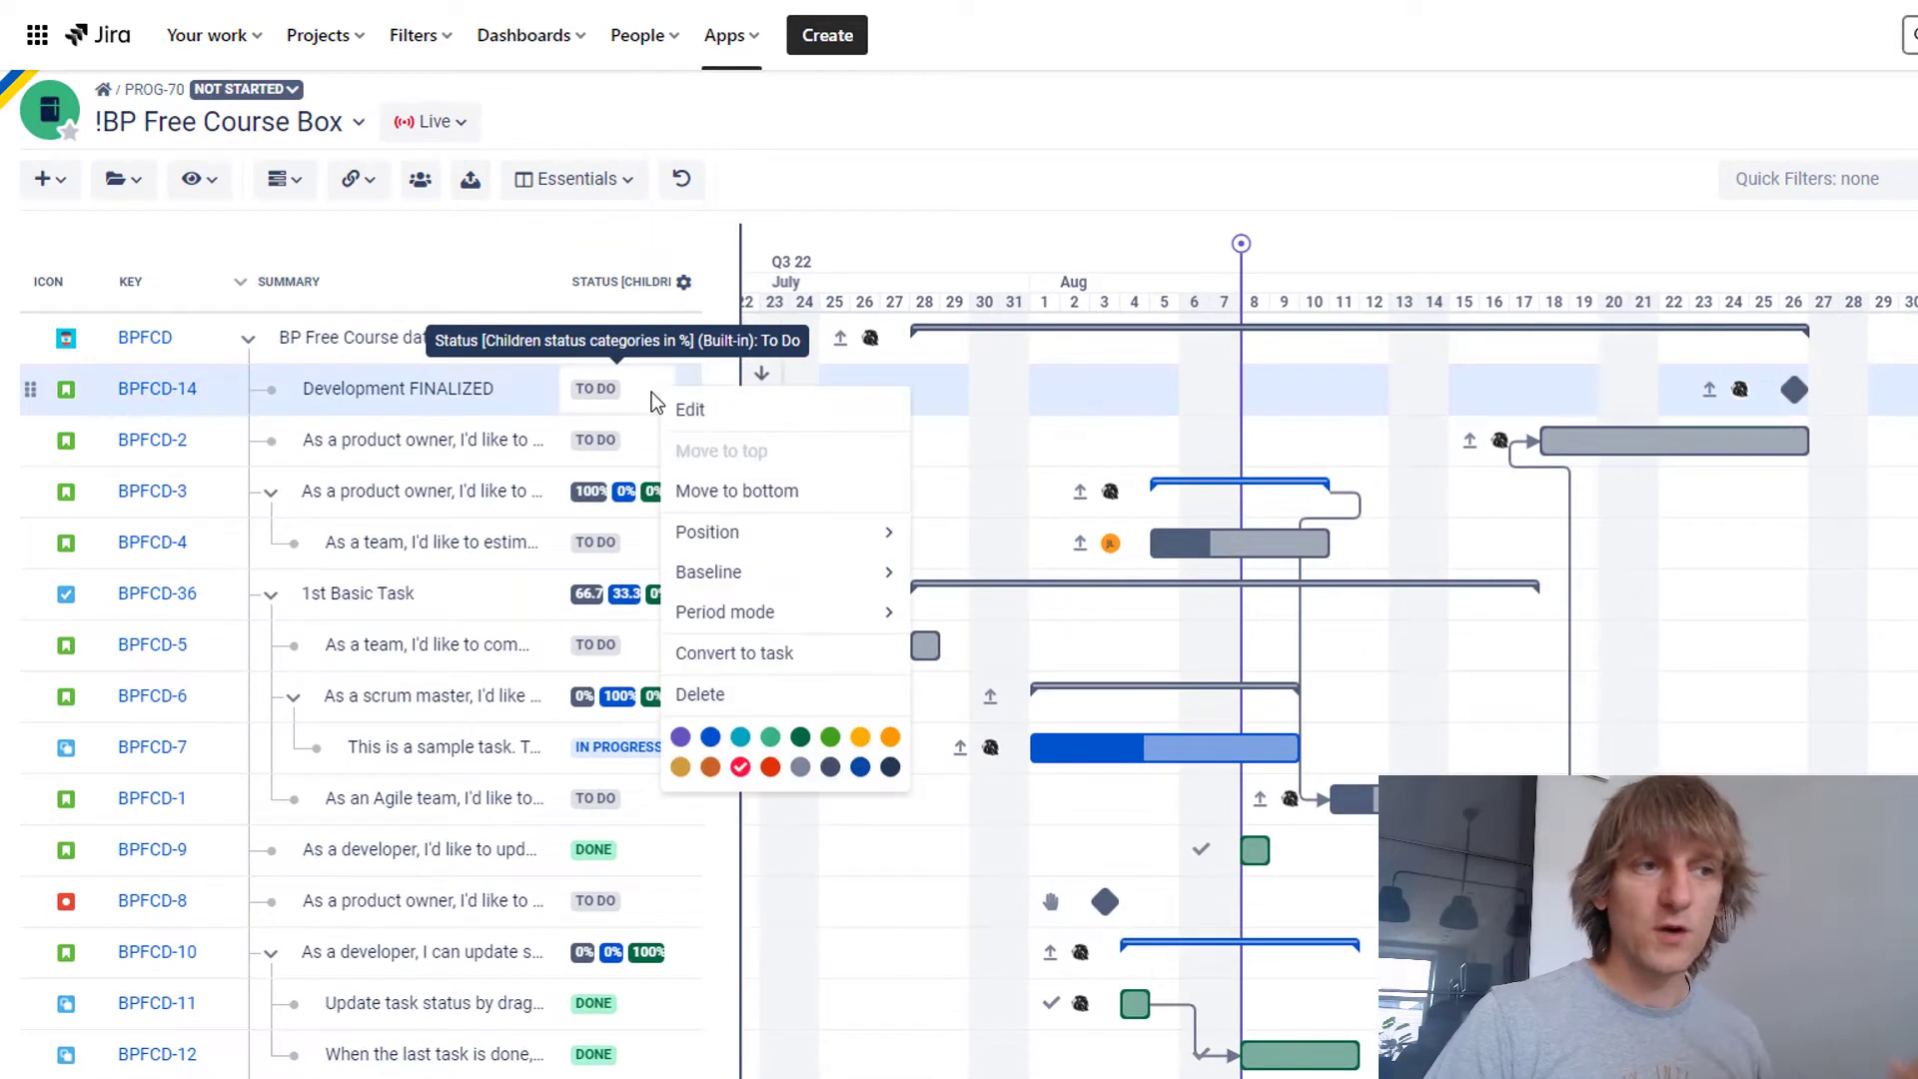
{"action": "left_click", "coordinate": [740, 661]}
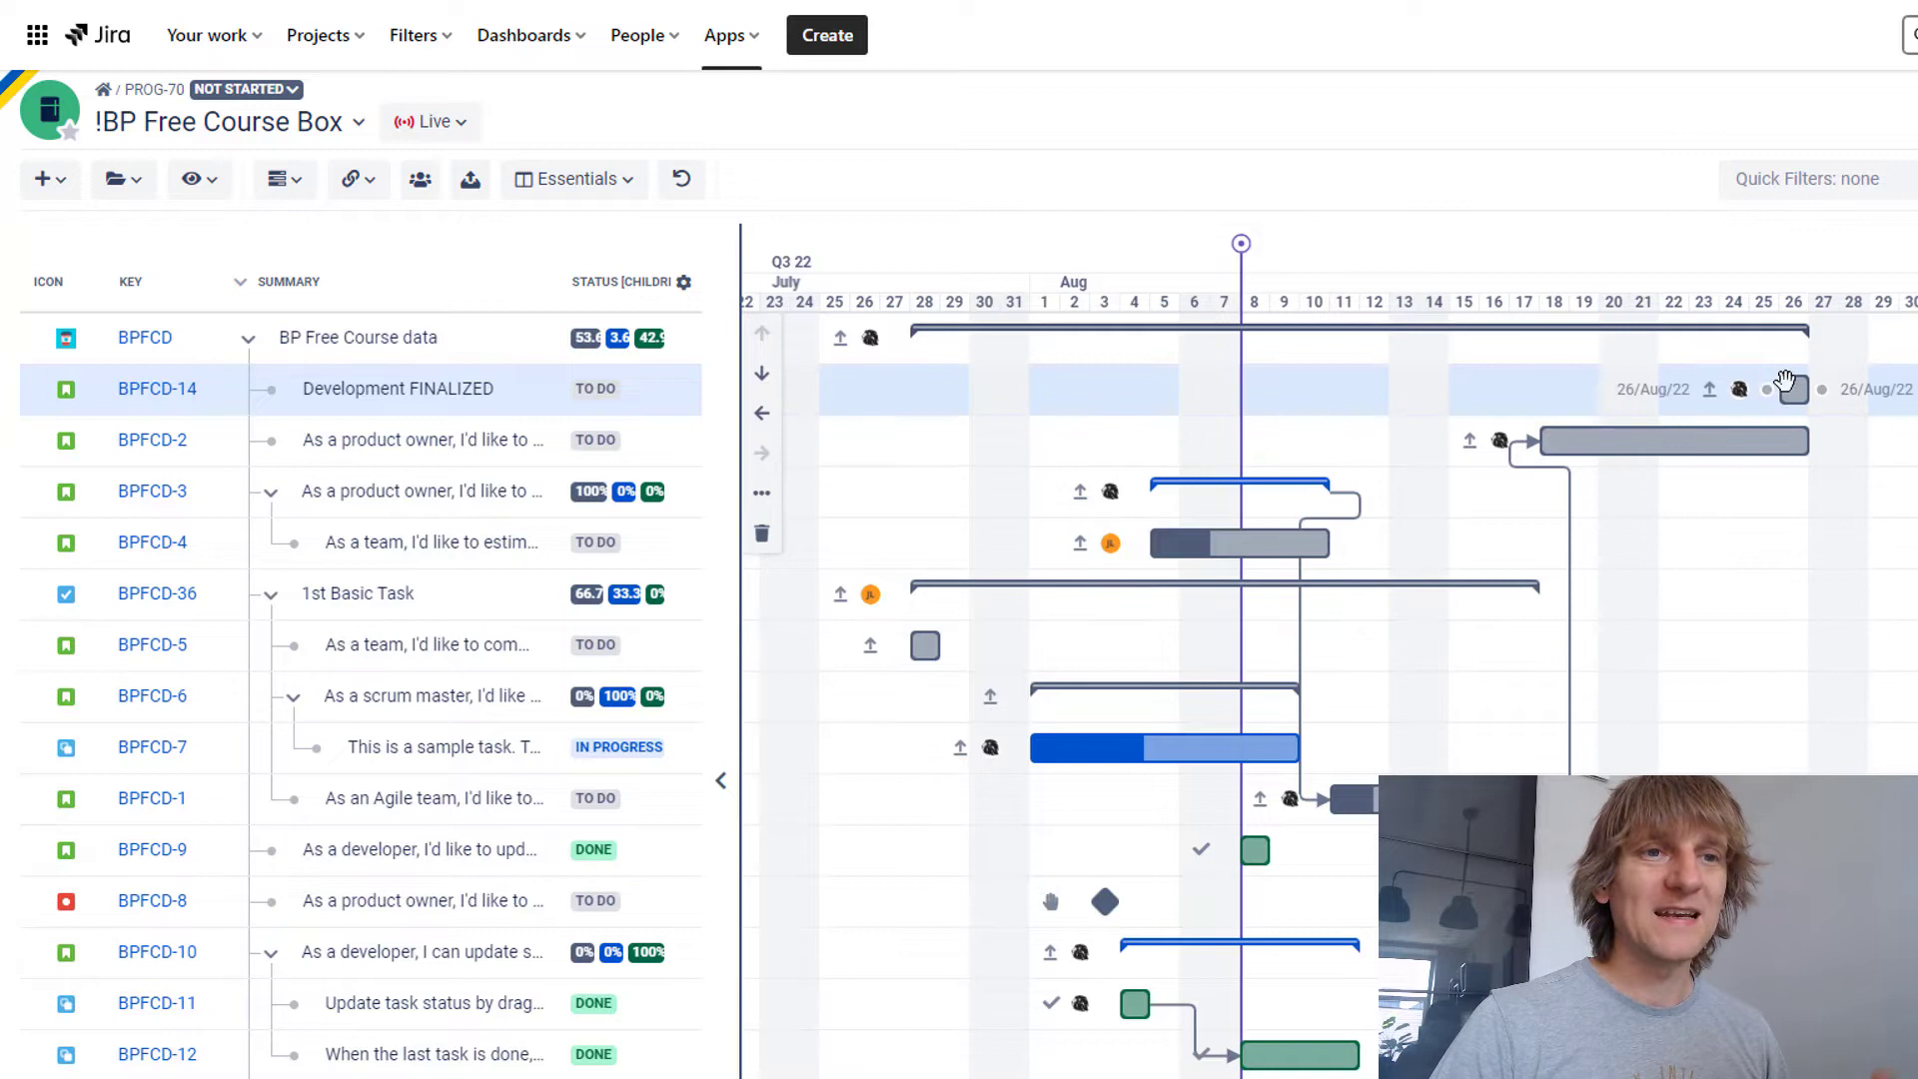
{"action": "left_click_drag", "start_coordinate": [160, 391], "coordinate": [68, 387]}
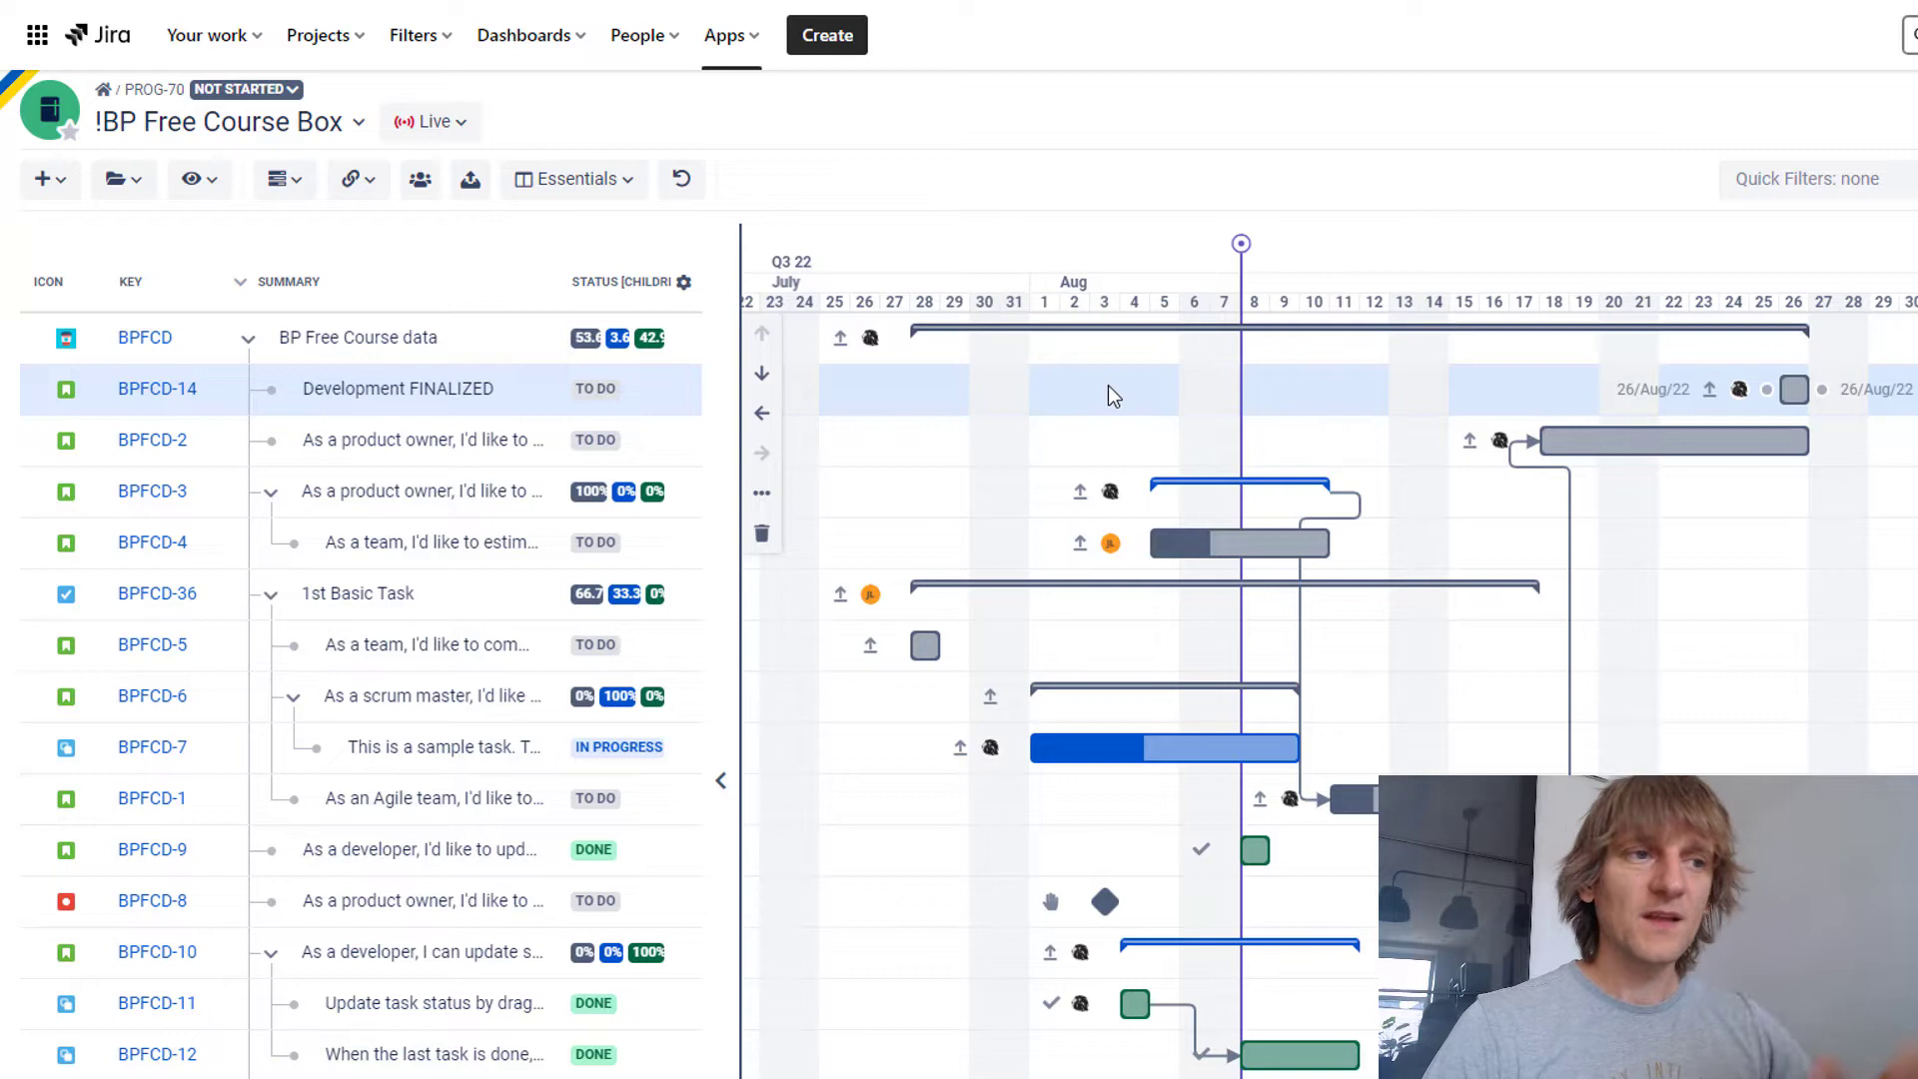
Reconvert Development FINALIZED to a milestone and drag a dependency from its connector dot
{"action": "right_click", "coordinate": [543, 393]}
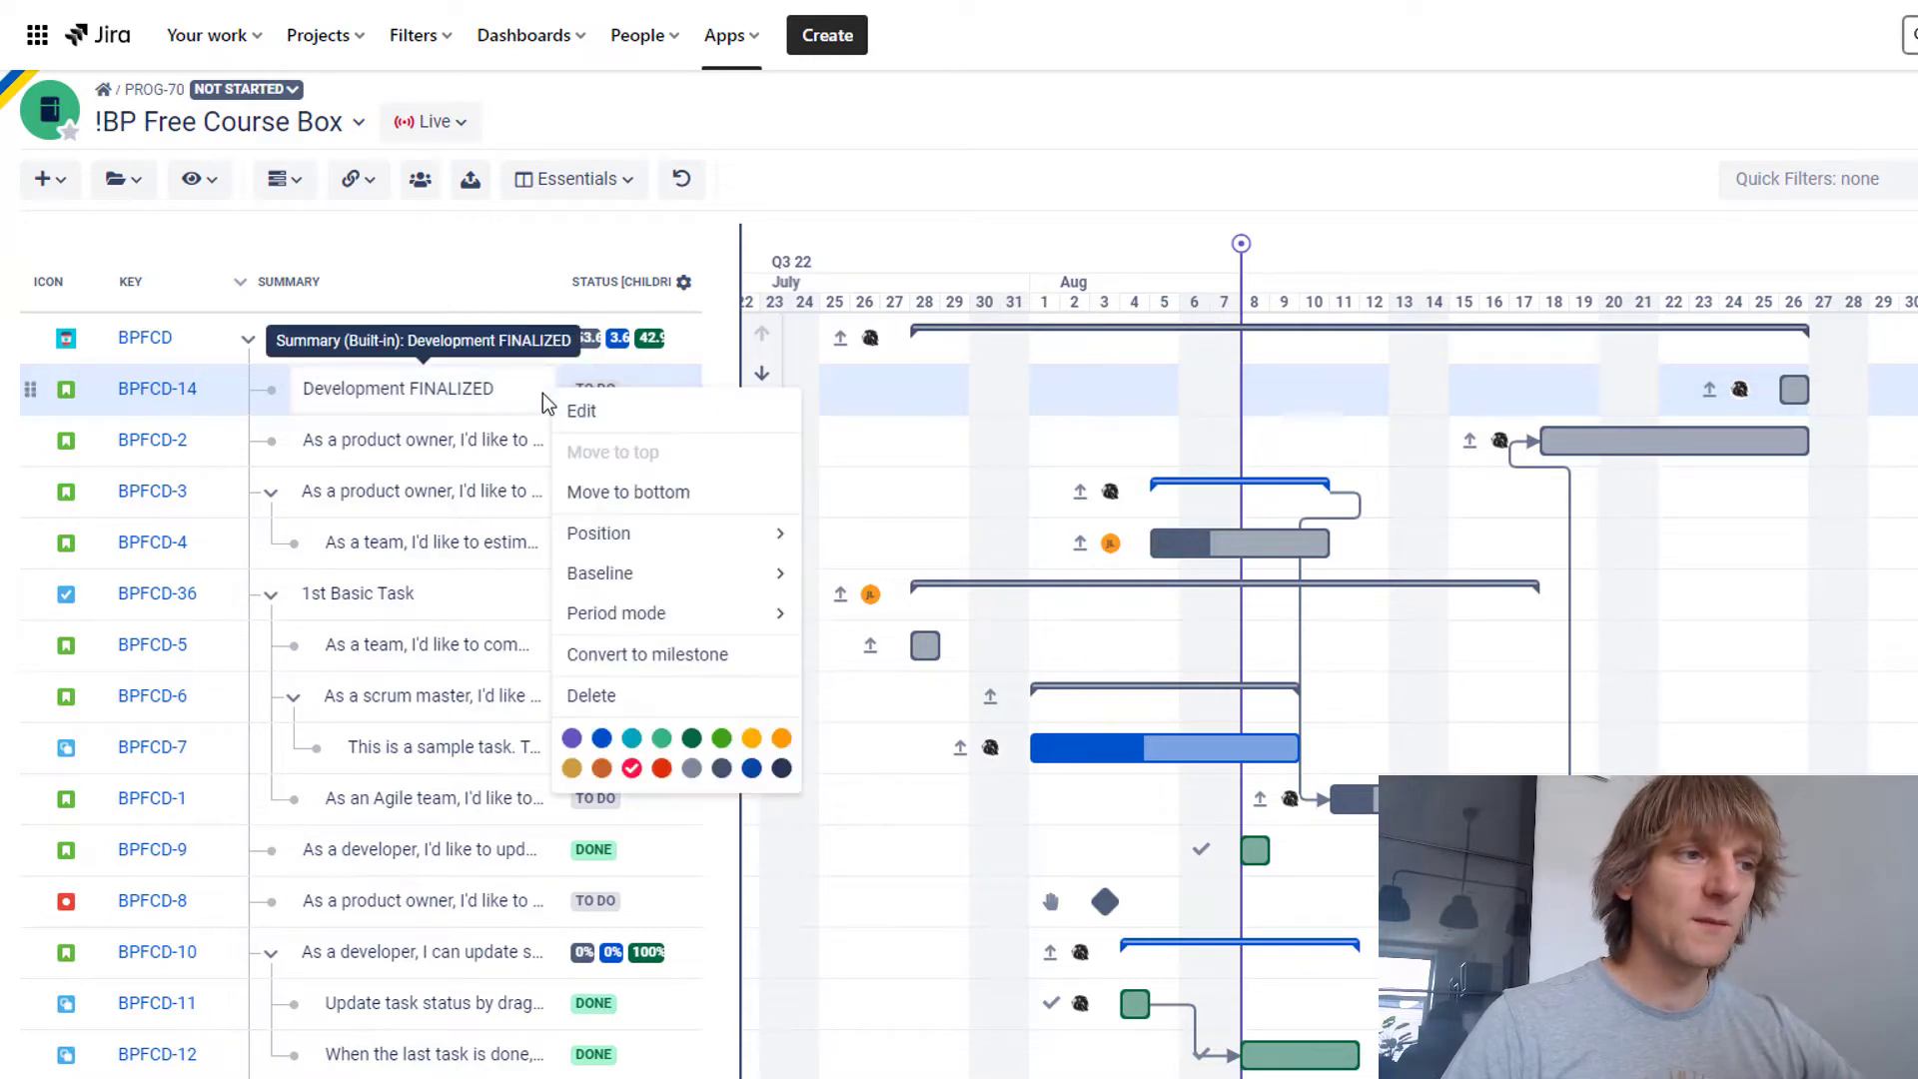
{"action": "left_click", "coordinate": [683, 657]}
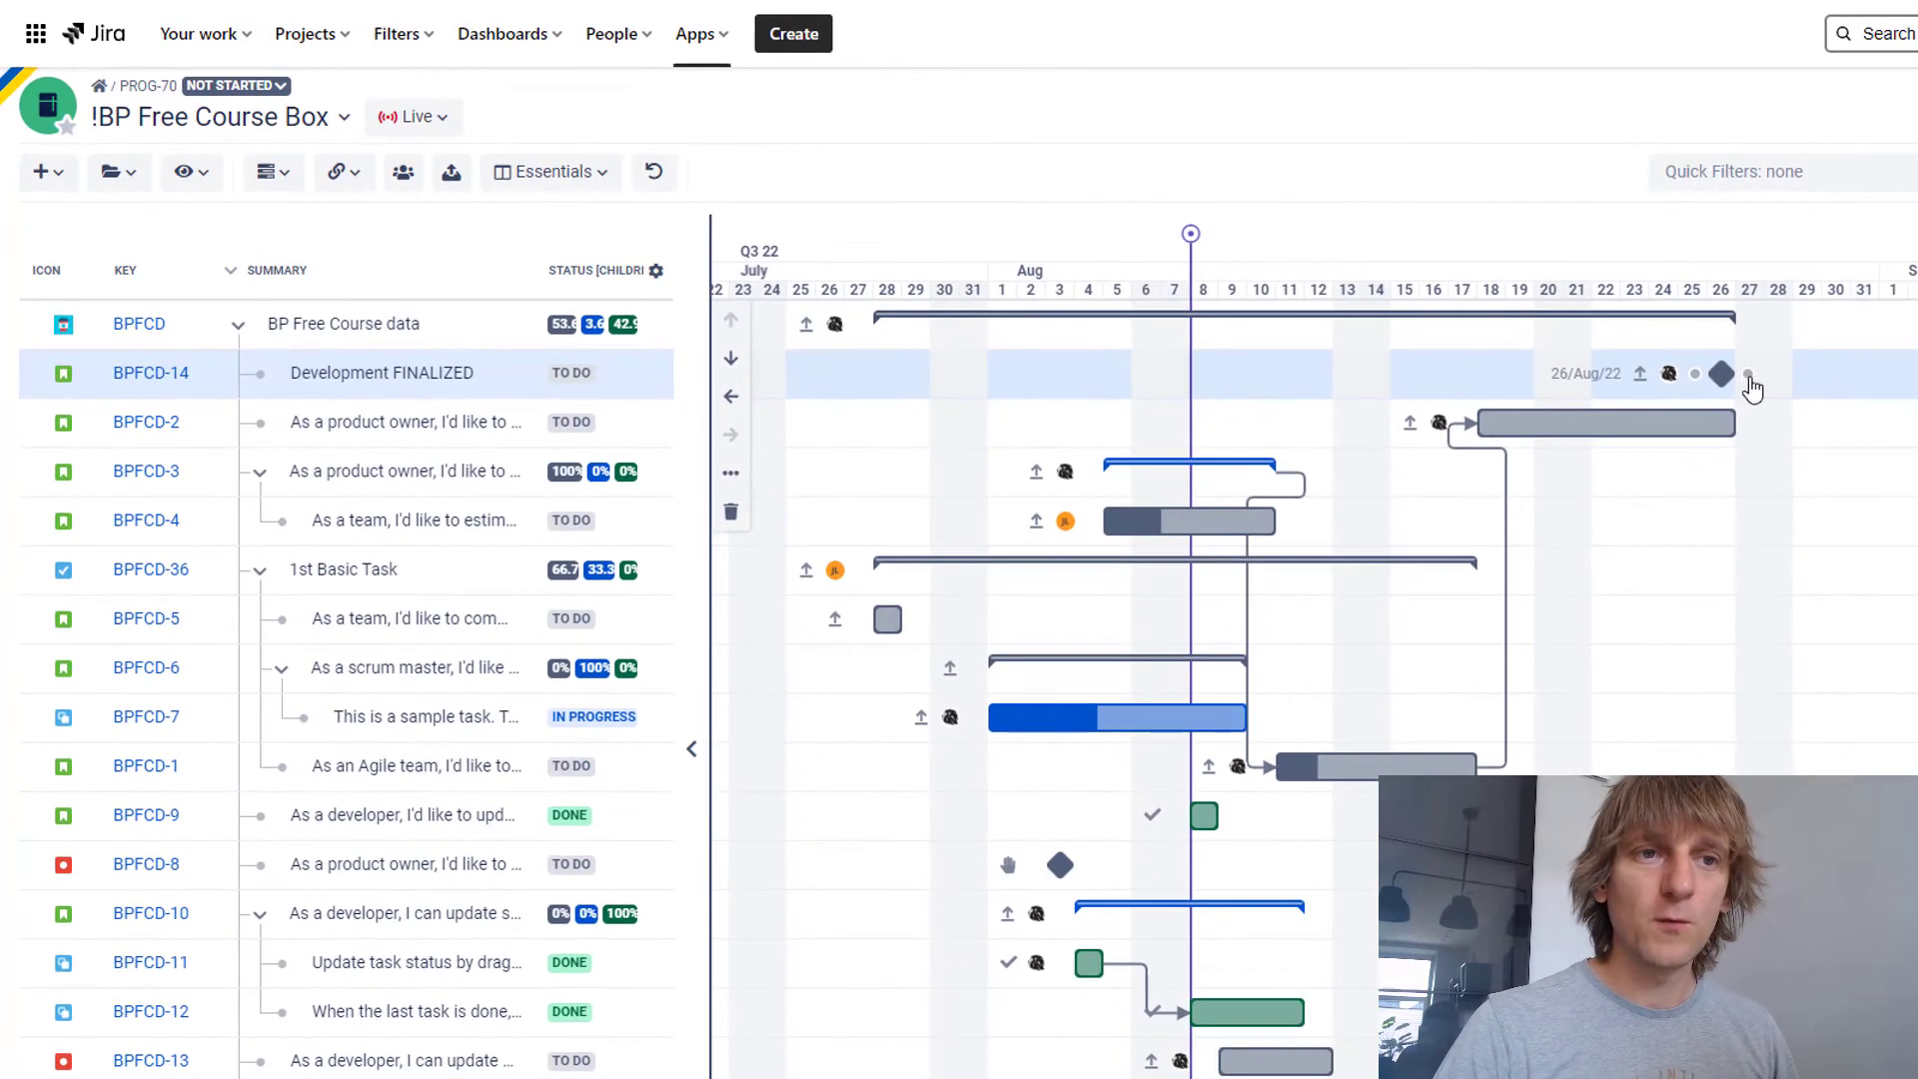
{"action": "left_click_drag", "start_coordinate": [1747, 374], "coordinate": [1844, 559]}
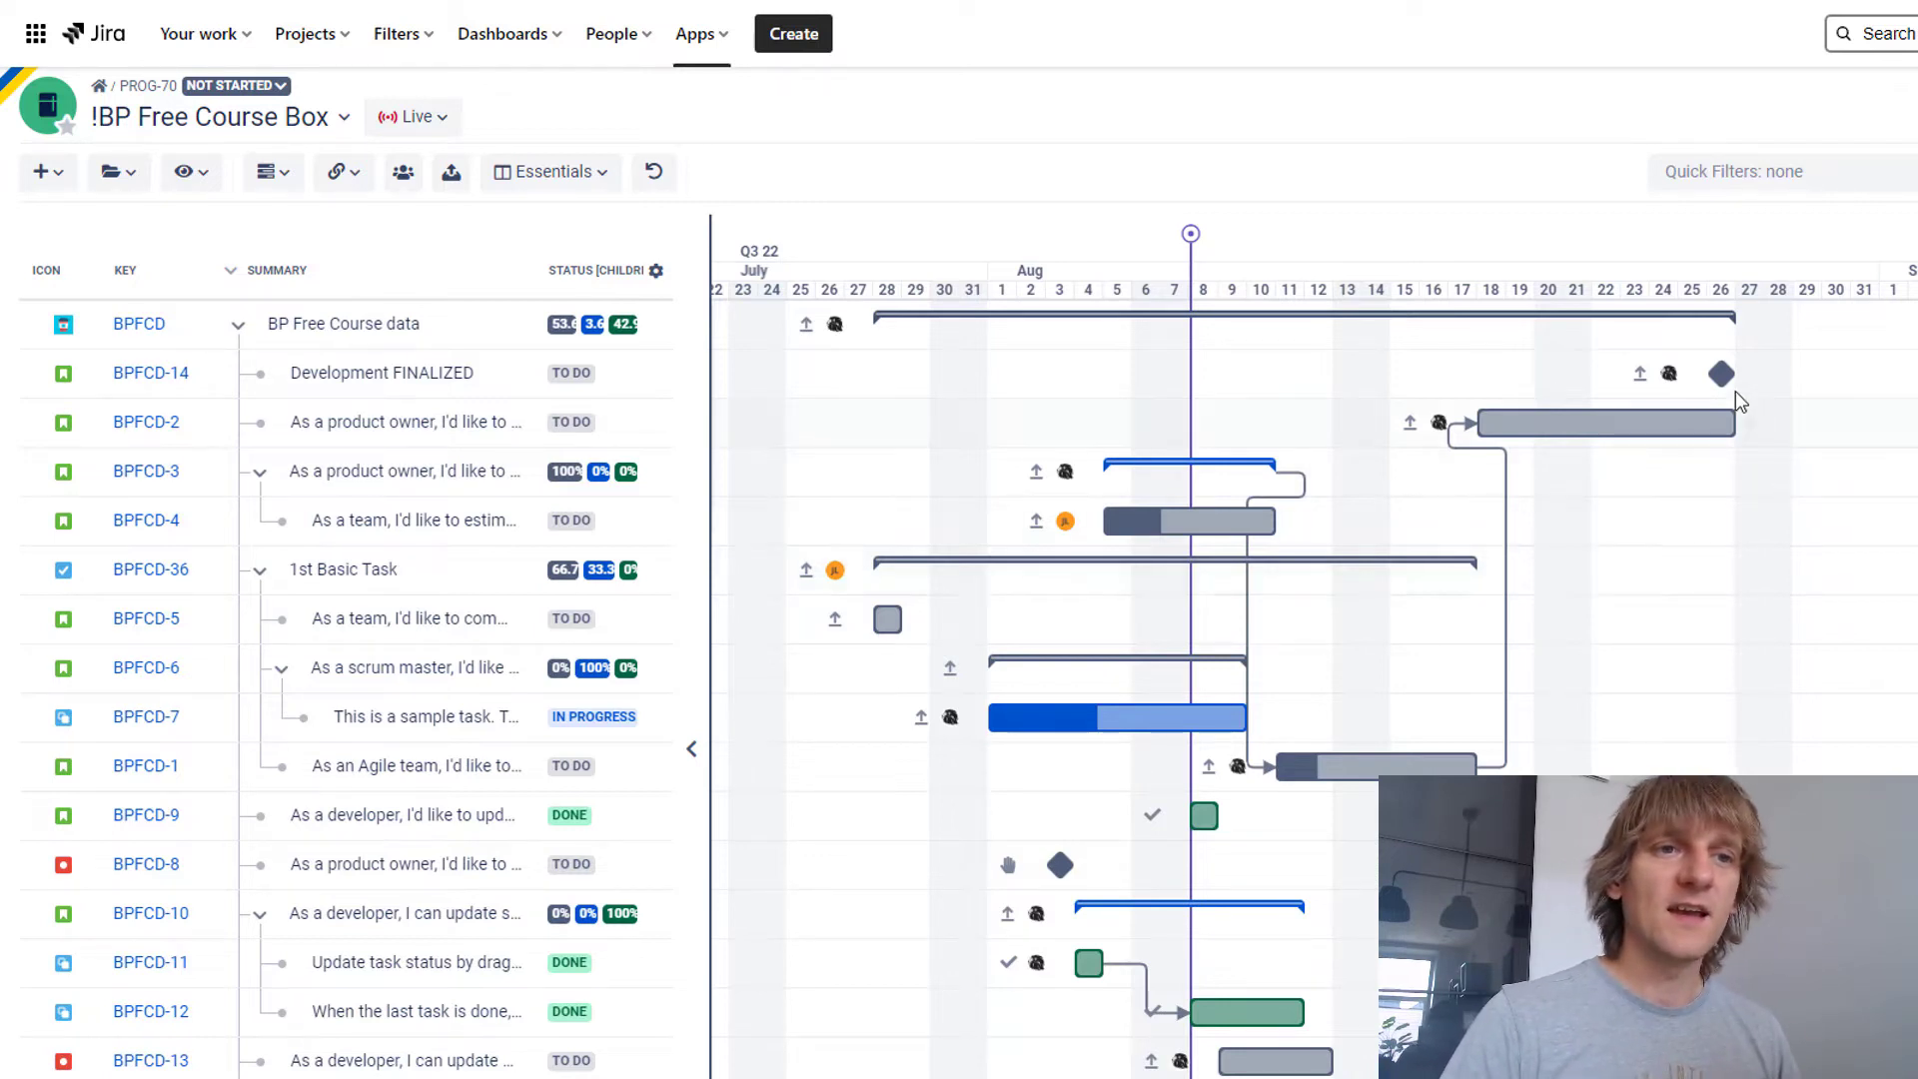
{"action": "mouse_move", "coordinate": [1720, 376]}
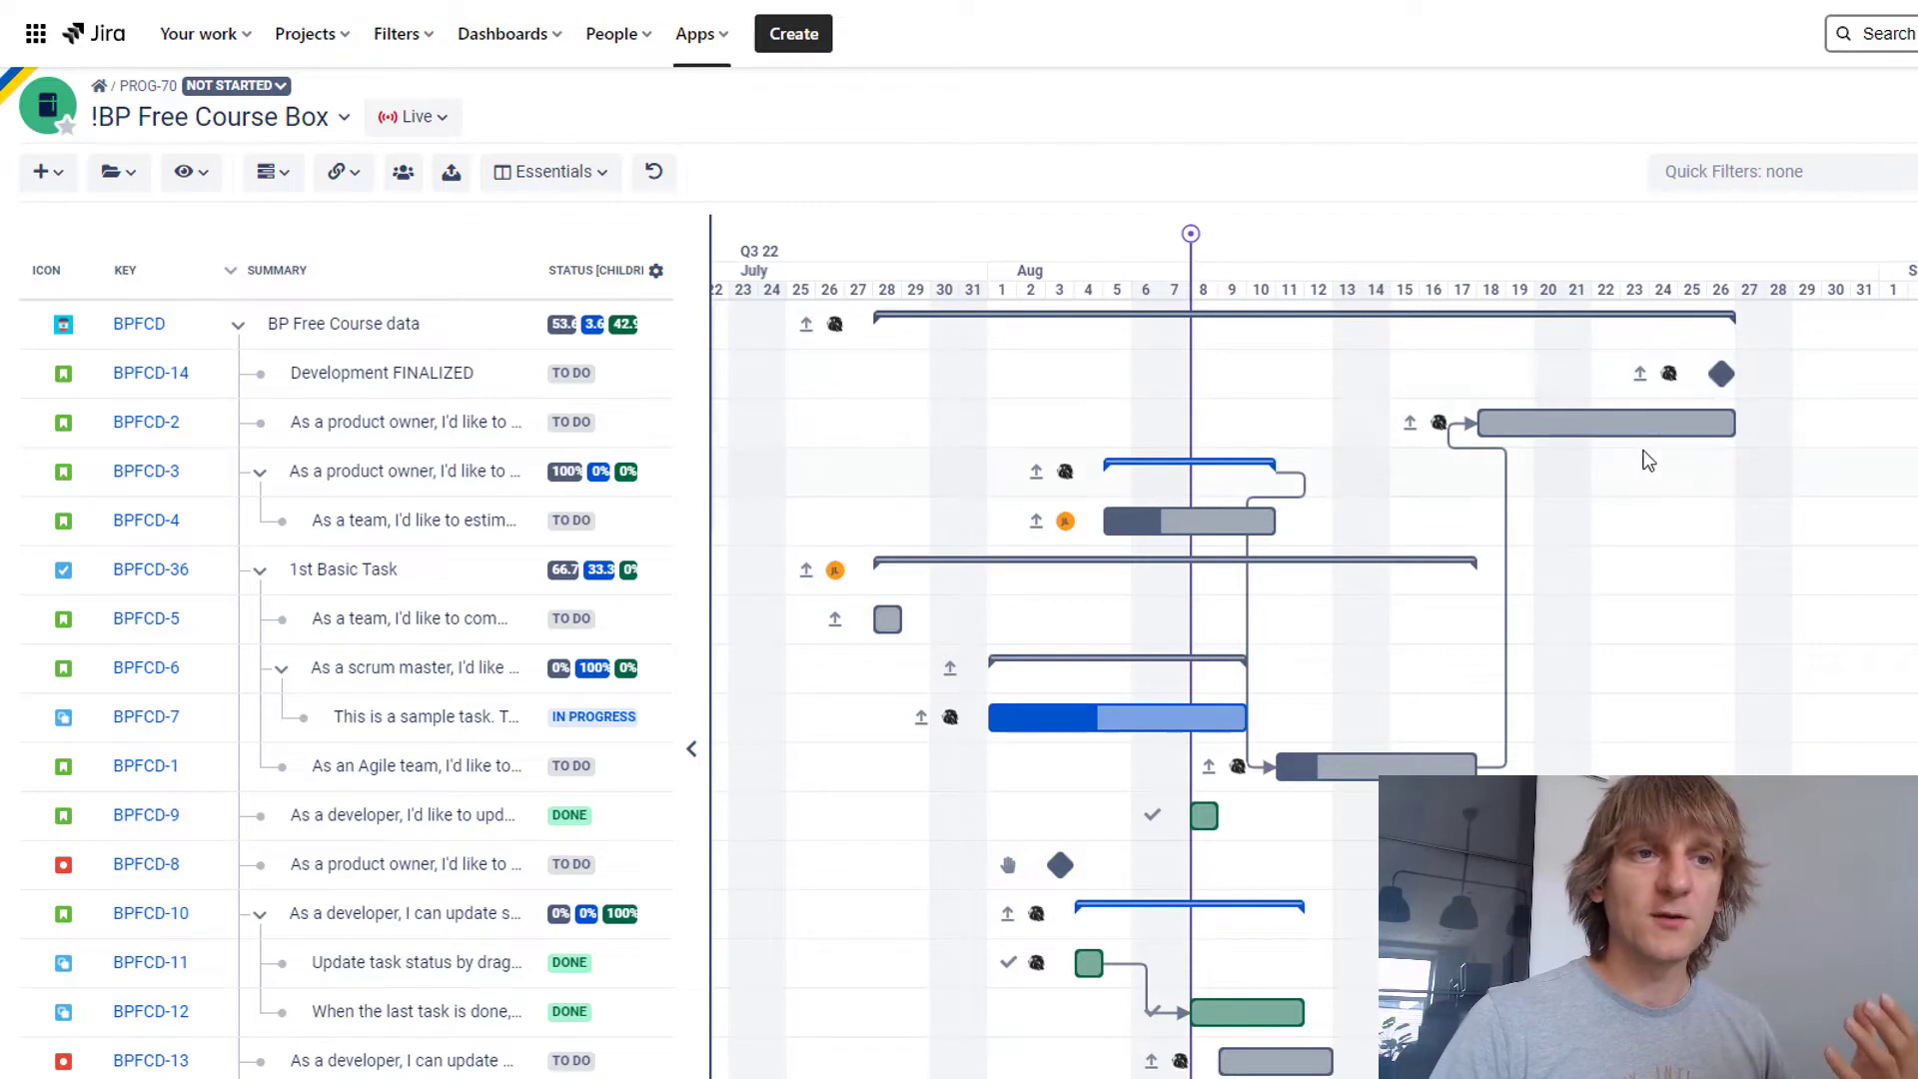
{"action": "mouse_move", "coordinate": [1628, 426]}
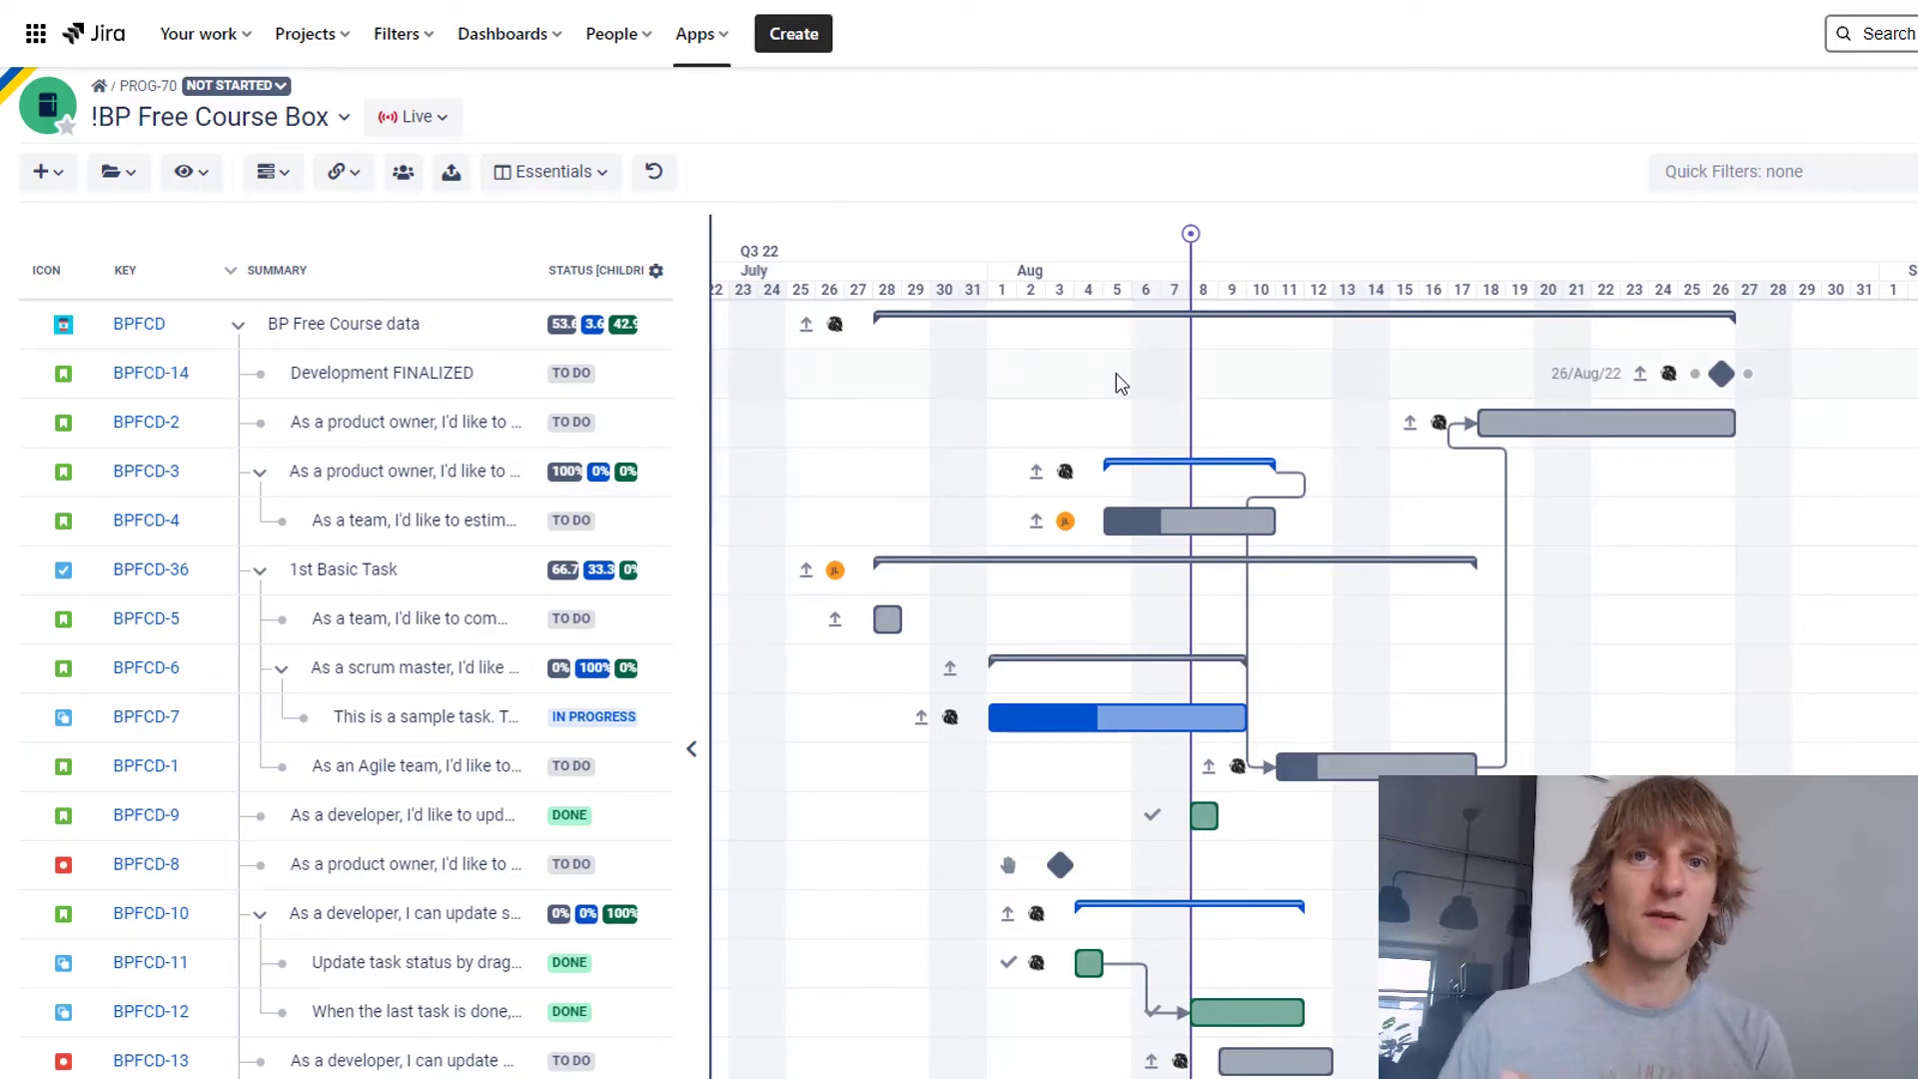
Set the Development FINALIZED milestone's period mode to Locked and reselect its row
{"action": "right_click", "coordinate": [644, 379]}
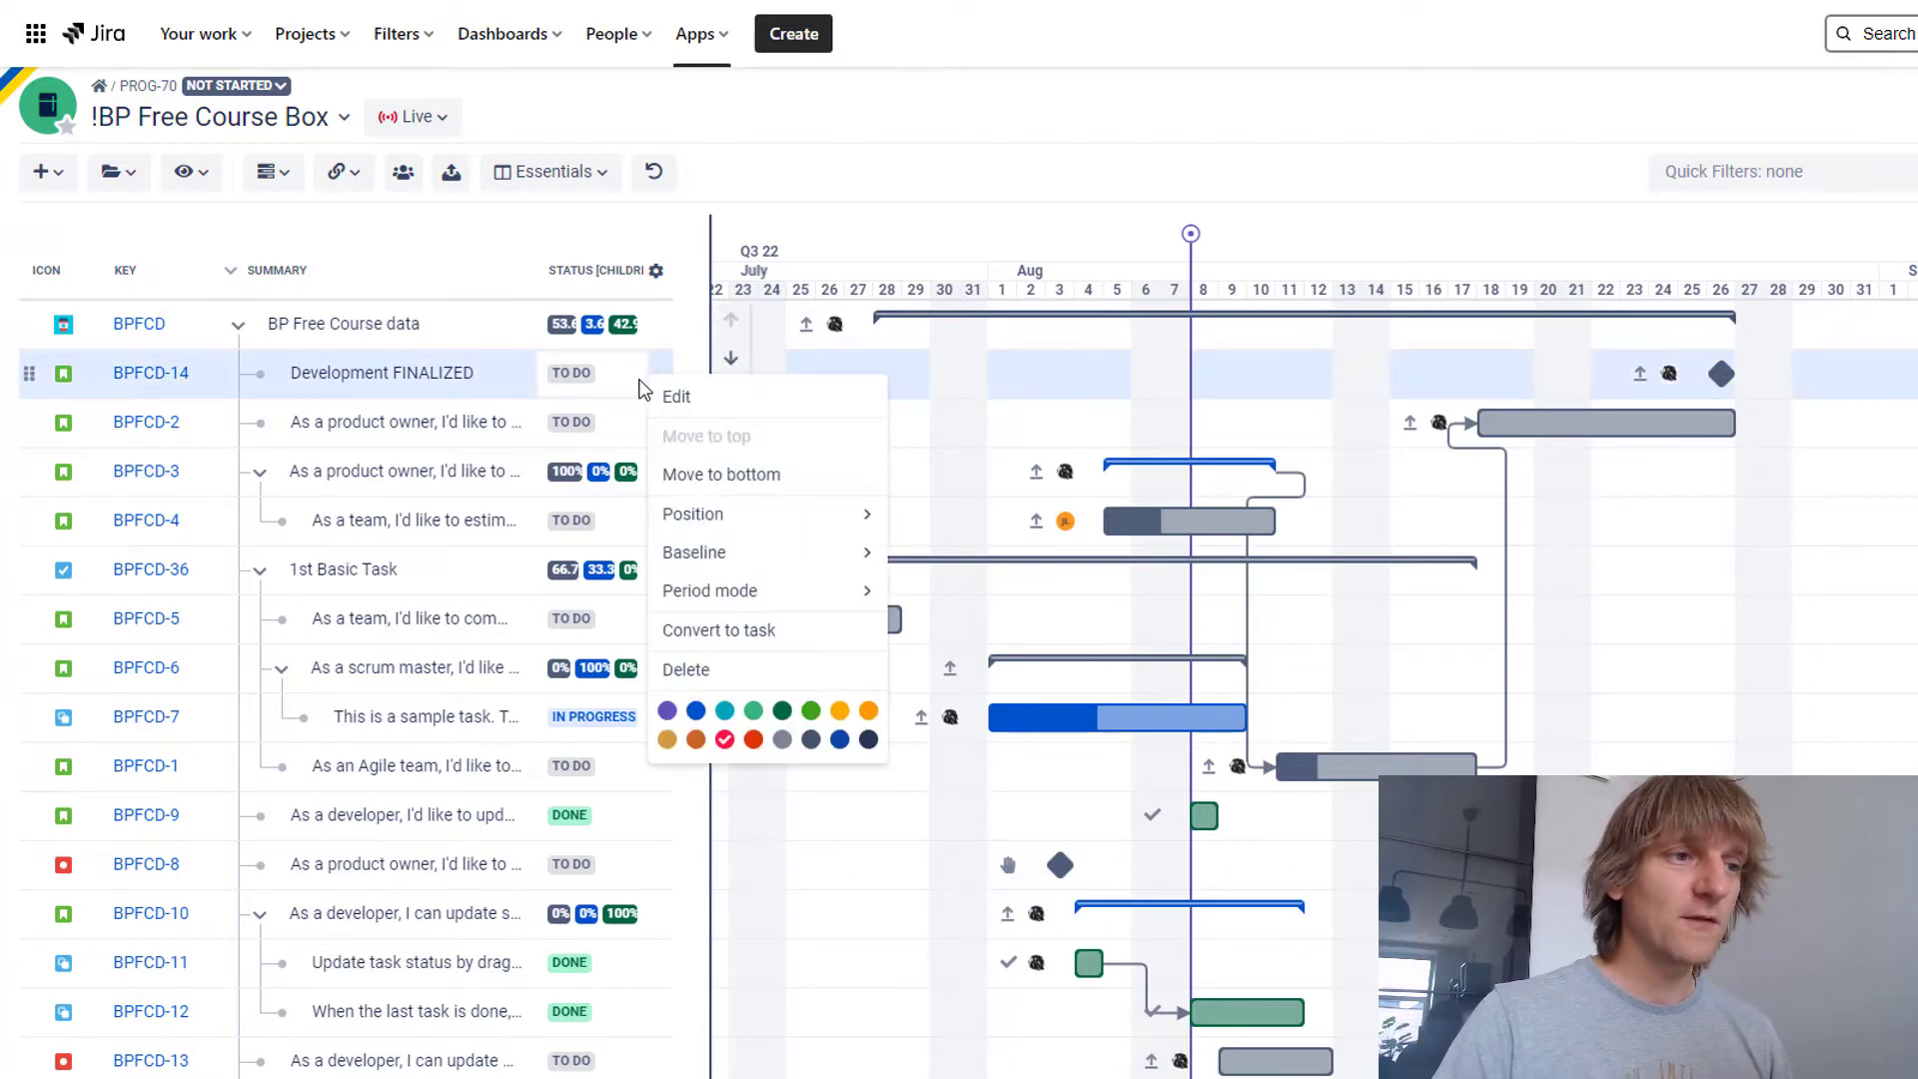
{"action": "mouse_move", "coordinate": [777, 593]}
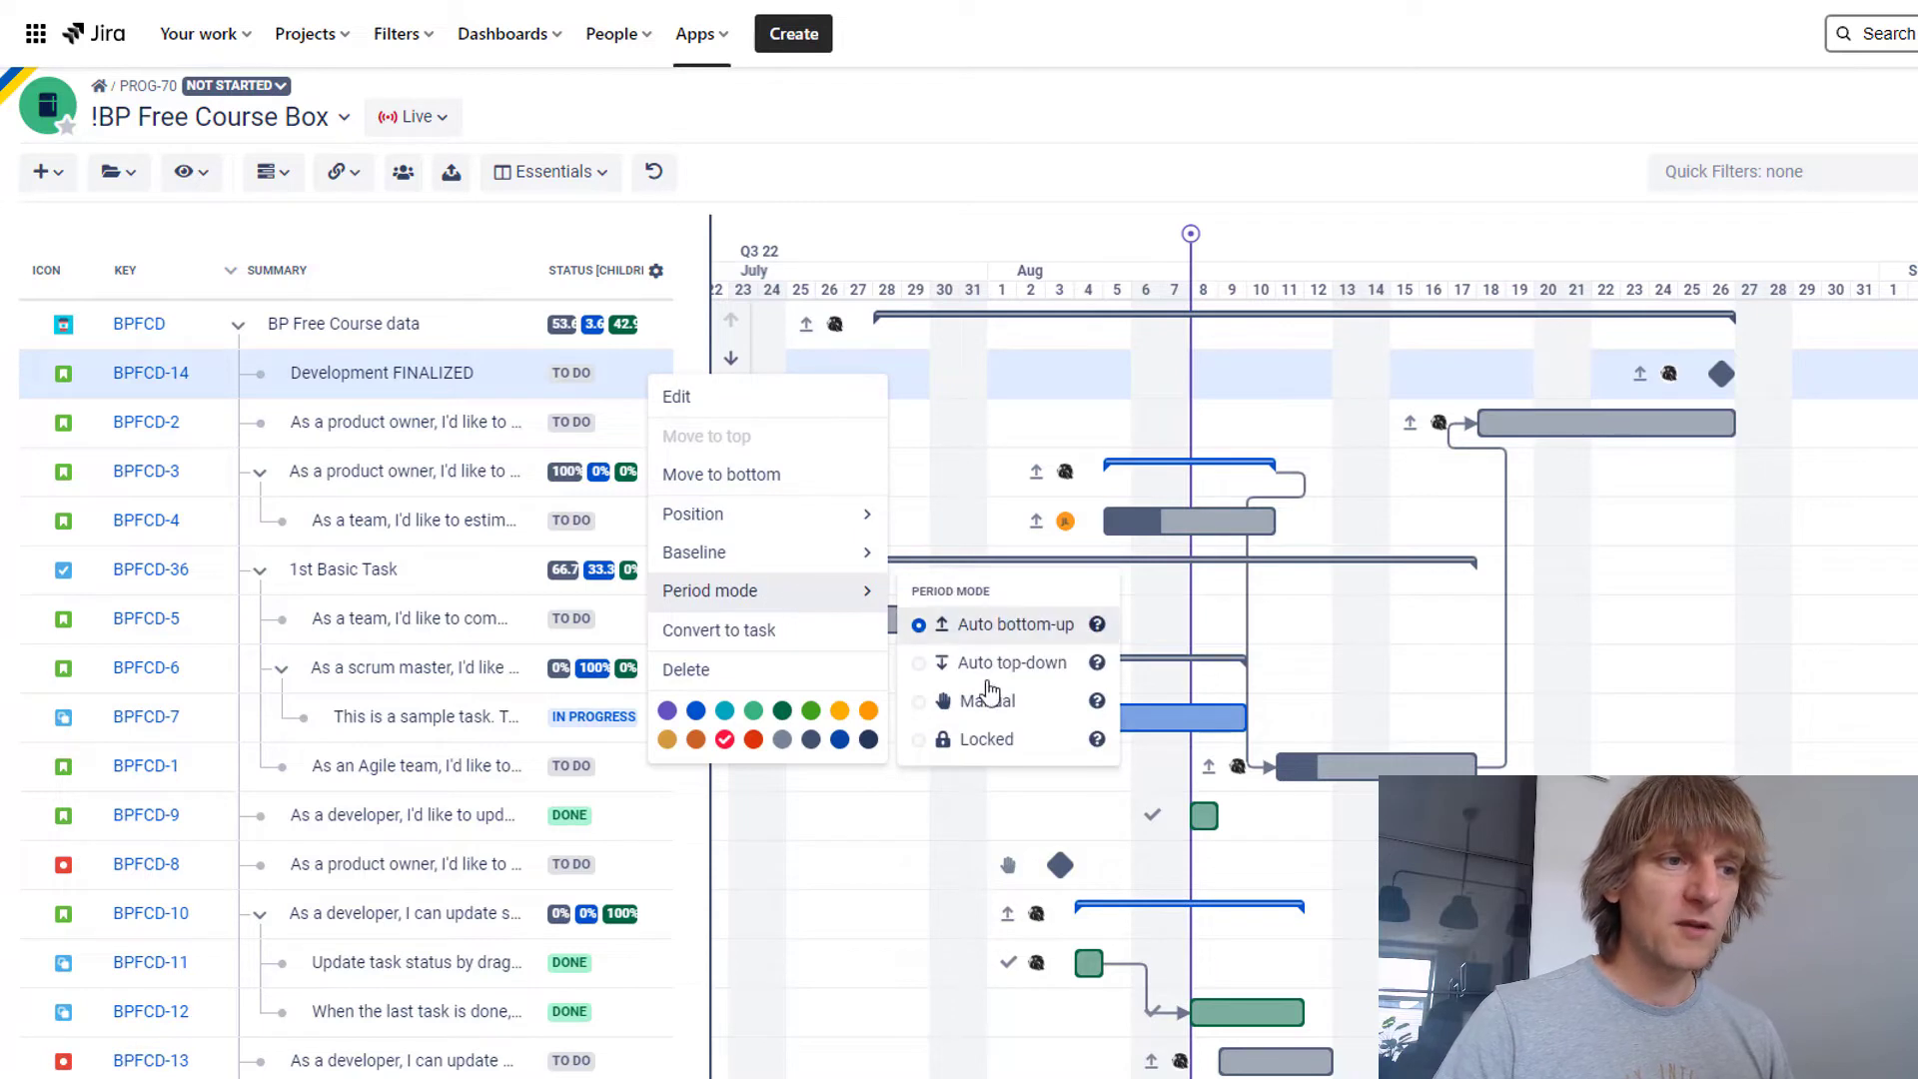
{"action": "left_click", "coordinate": [1003, 744]}
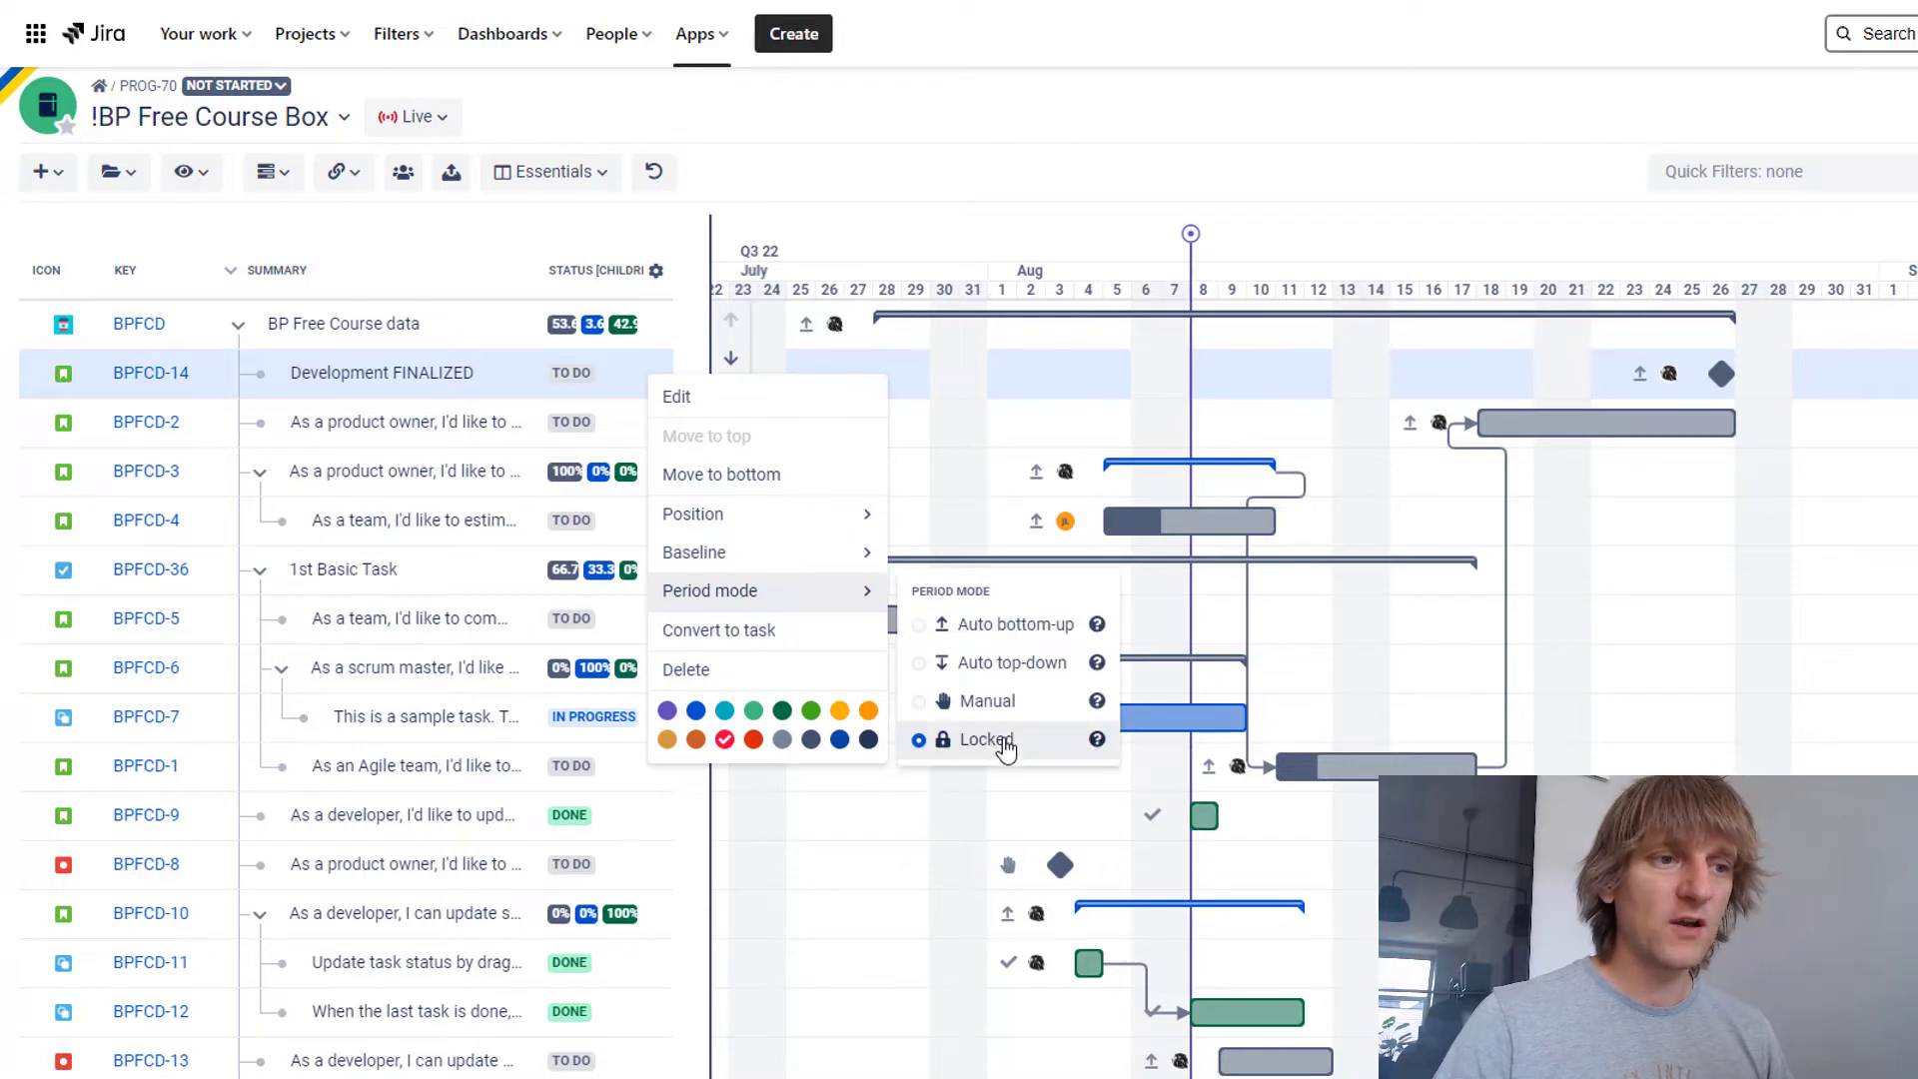
{"action": "left_click", "coordinate": [1675, 626]}
{"action": "mouse_move", "coordinate": [1643, 377]}
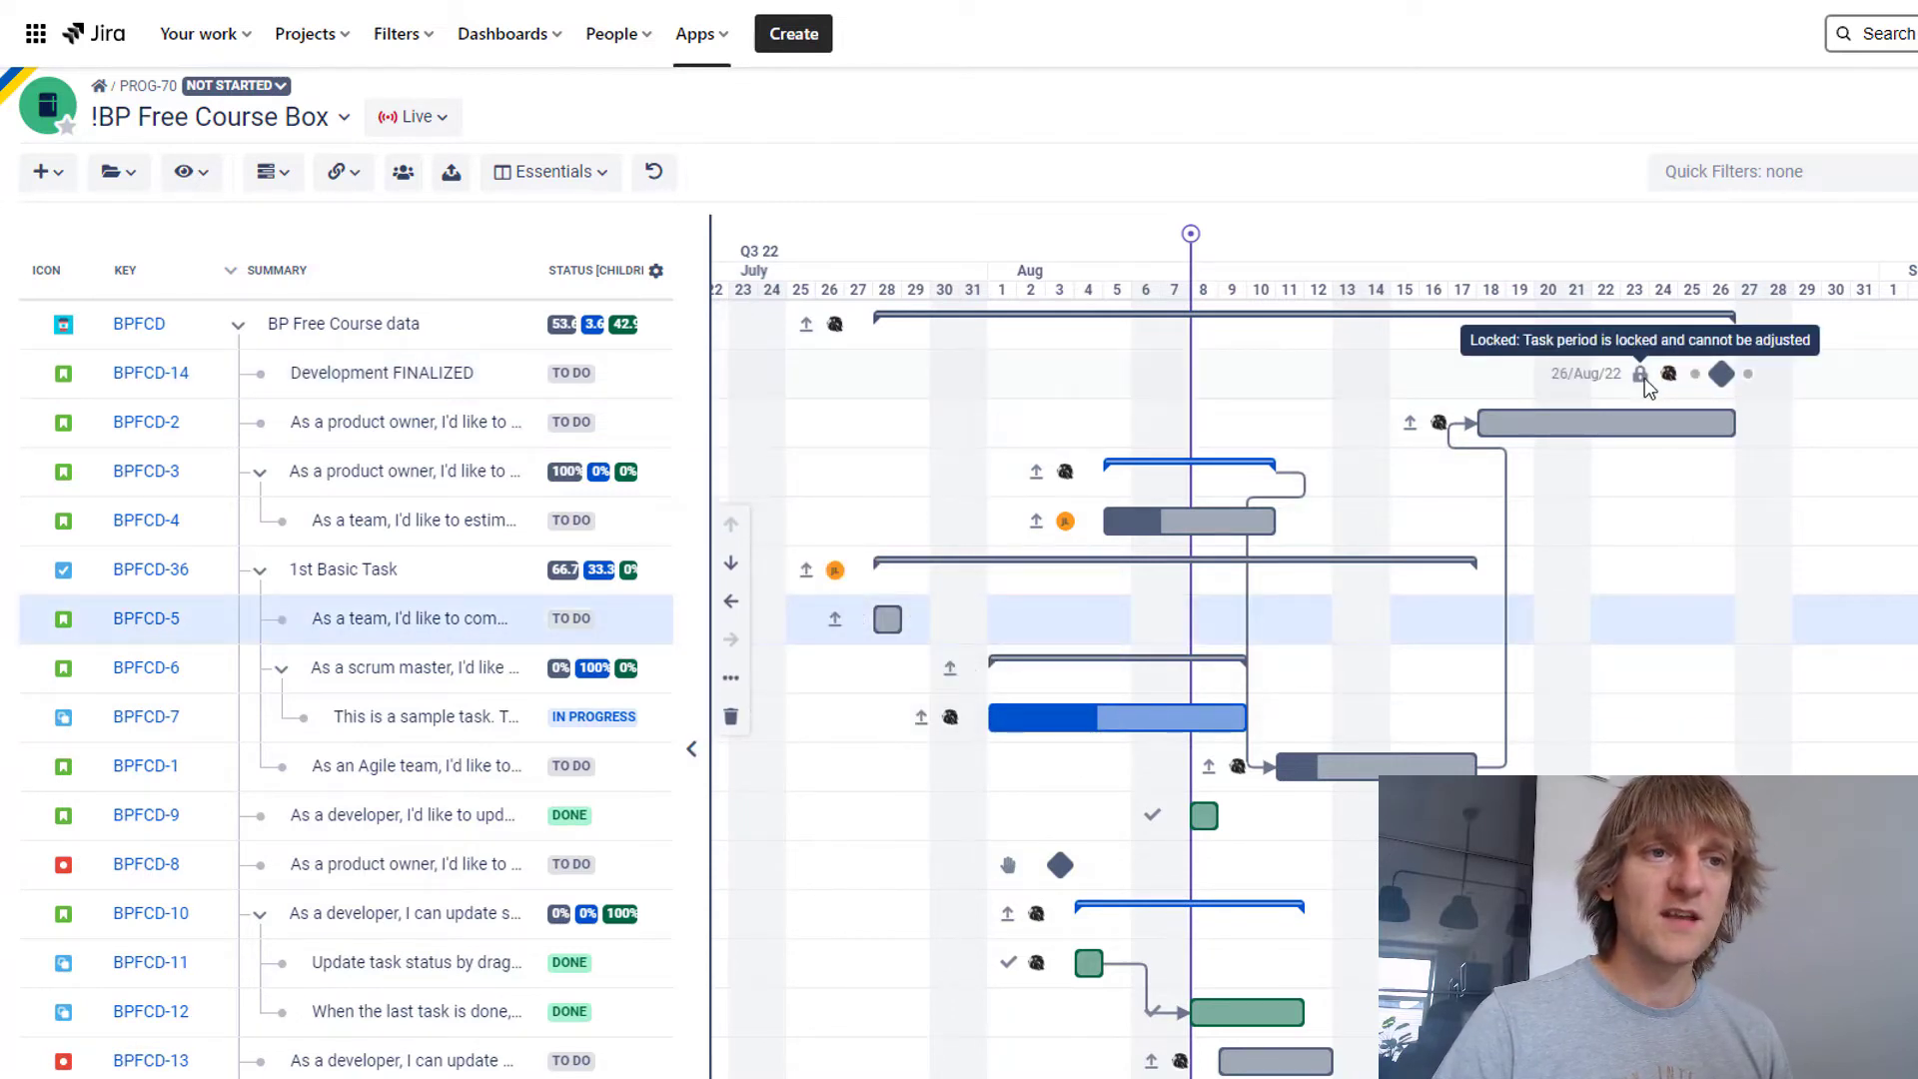
{"action": "left_click", "coordinate": [1720, 375]}
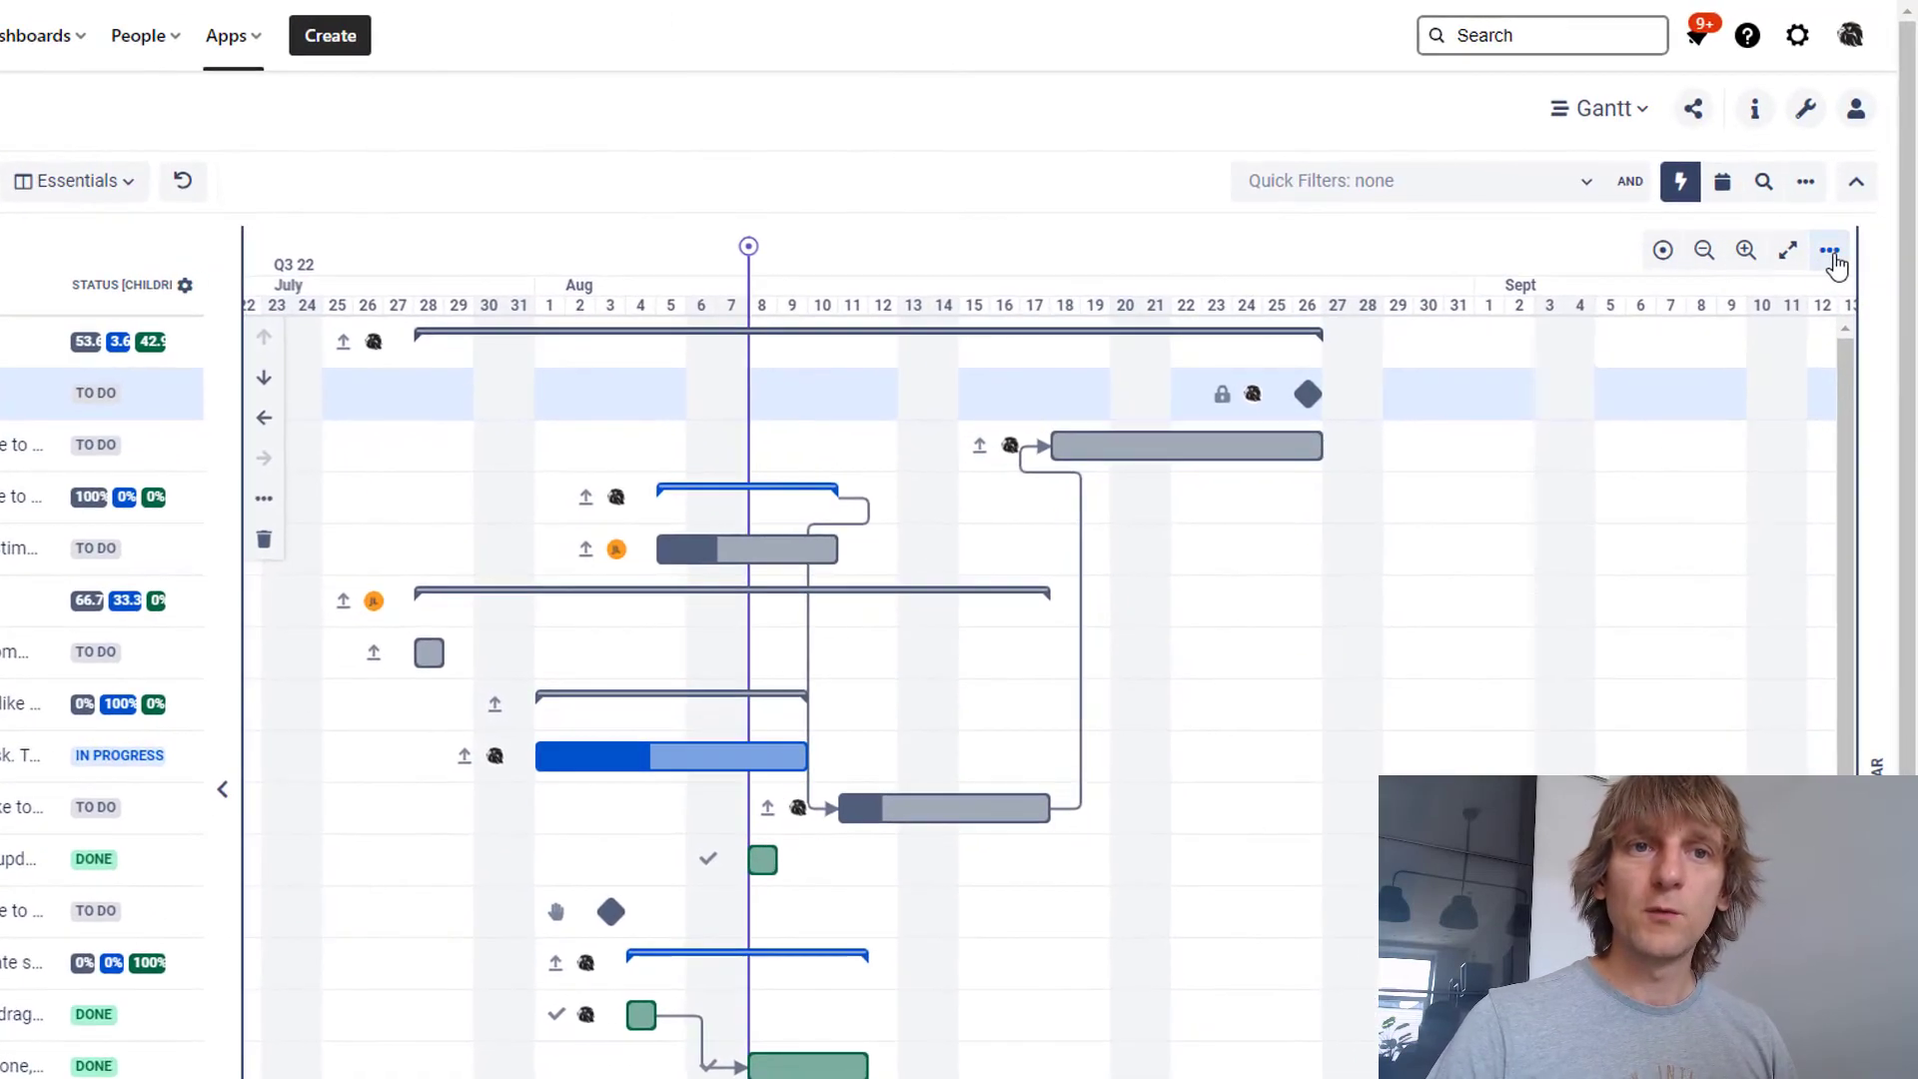
Add a 26 Aug timeline marker named 'Dev Finalized' and save it
{"action": "left_click", "coordinate": [1836, 231]}
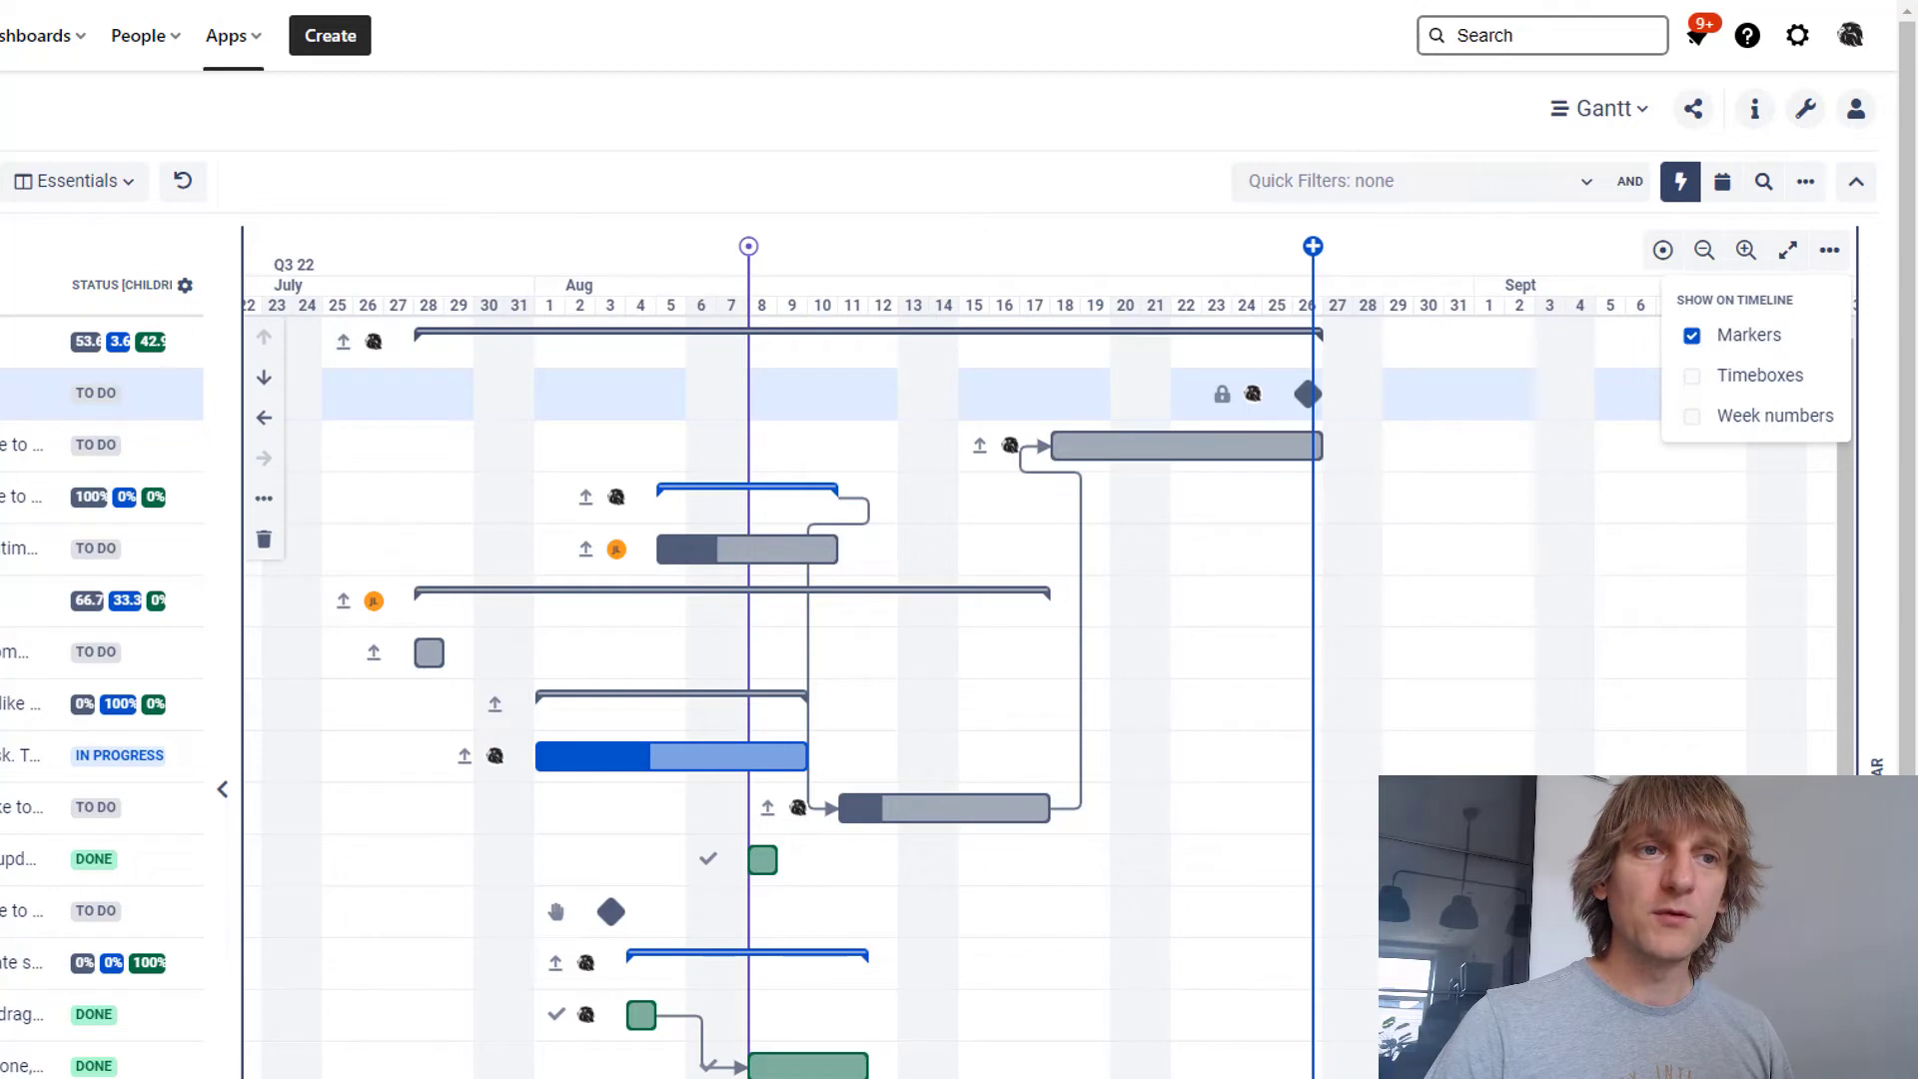
{"action": "left_click", "coordinate": [1313, 246]}
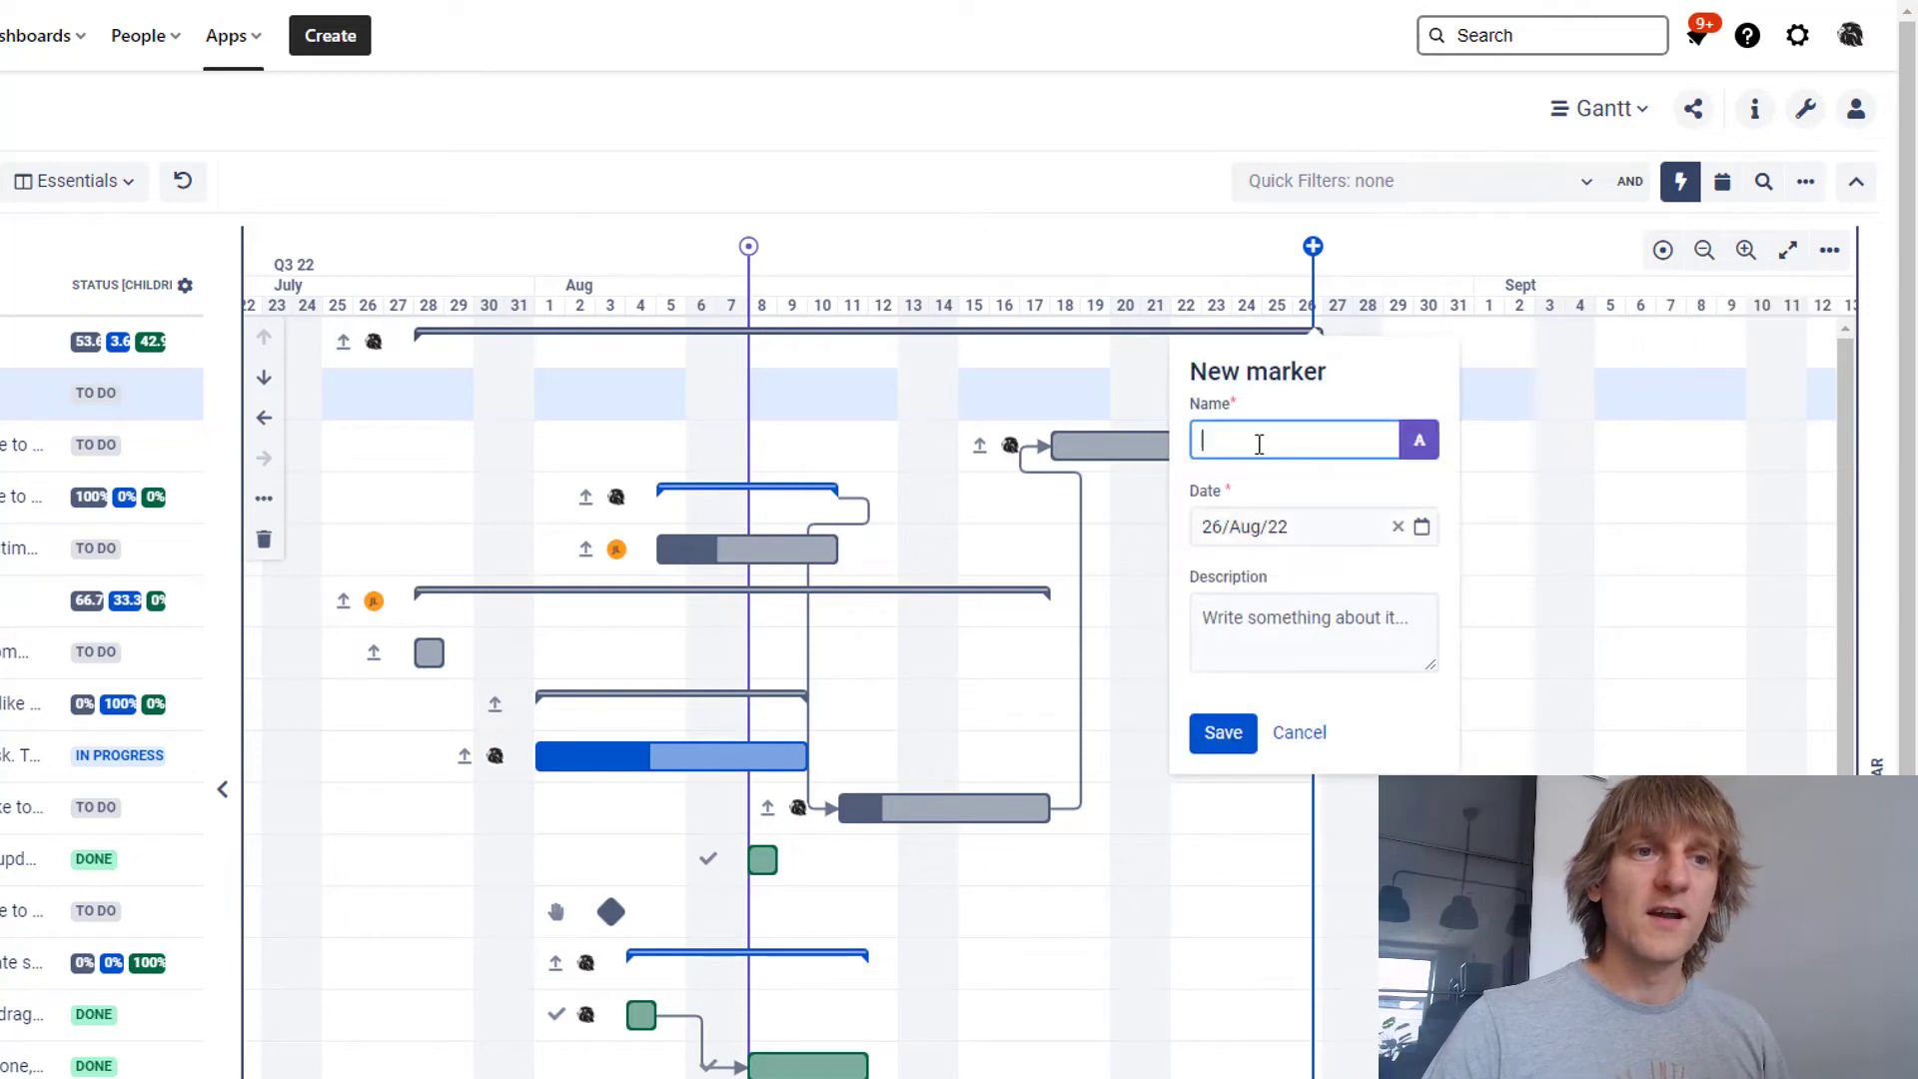
{"action": "type", "text": "De"}
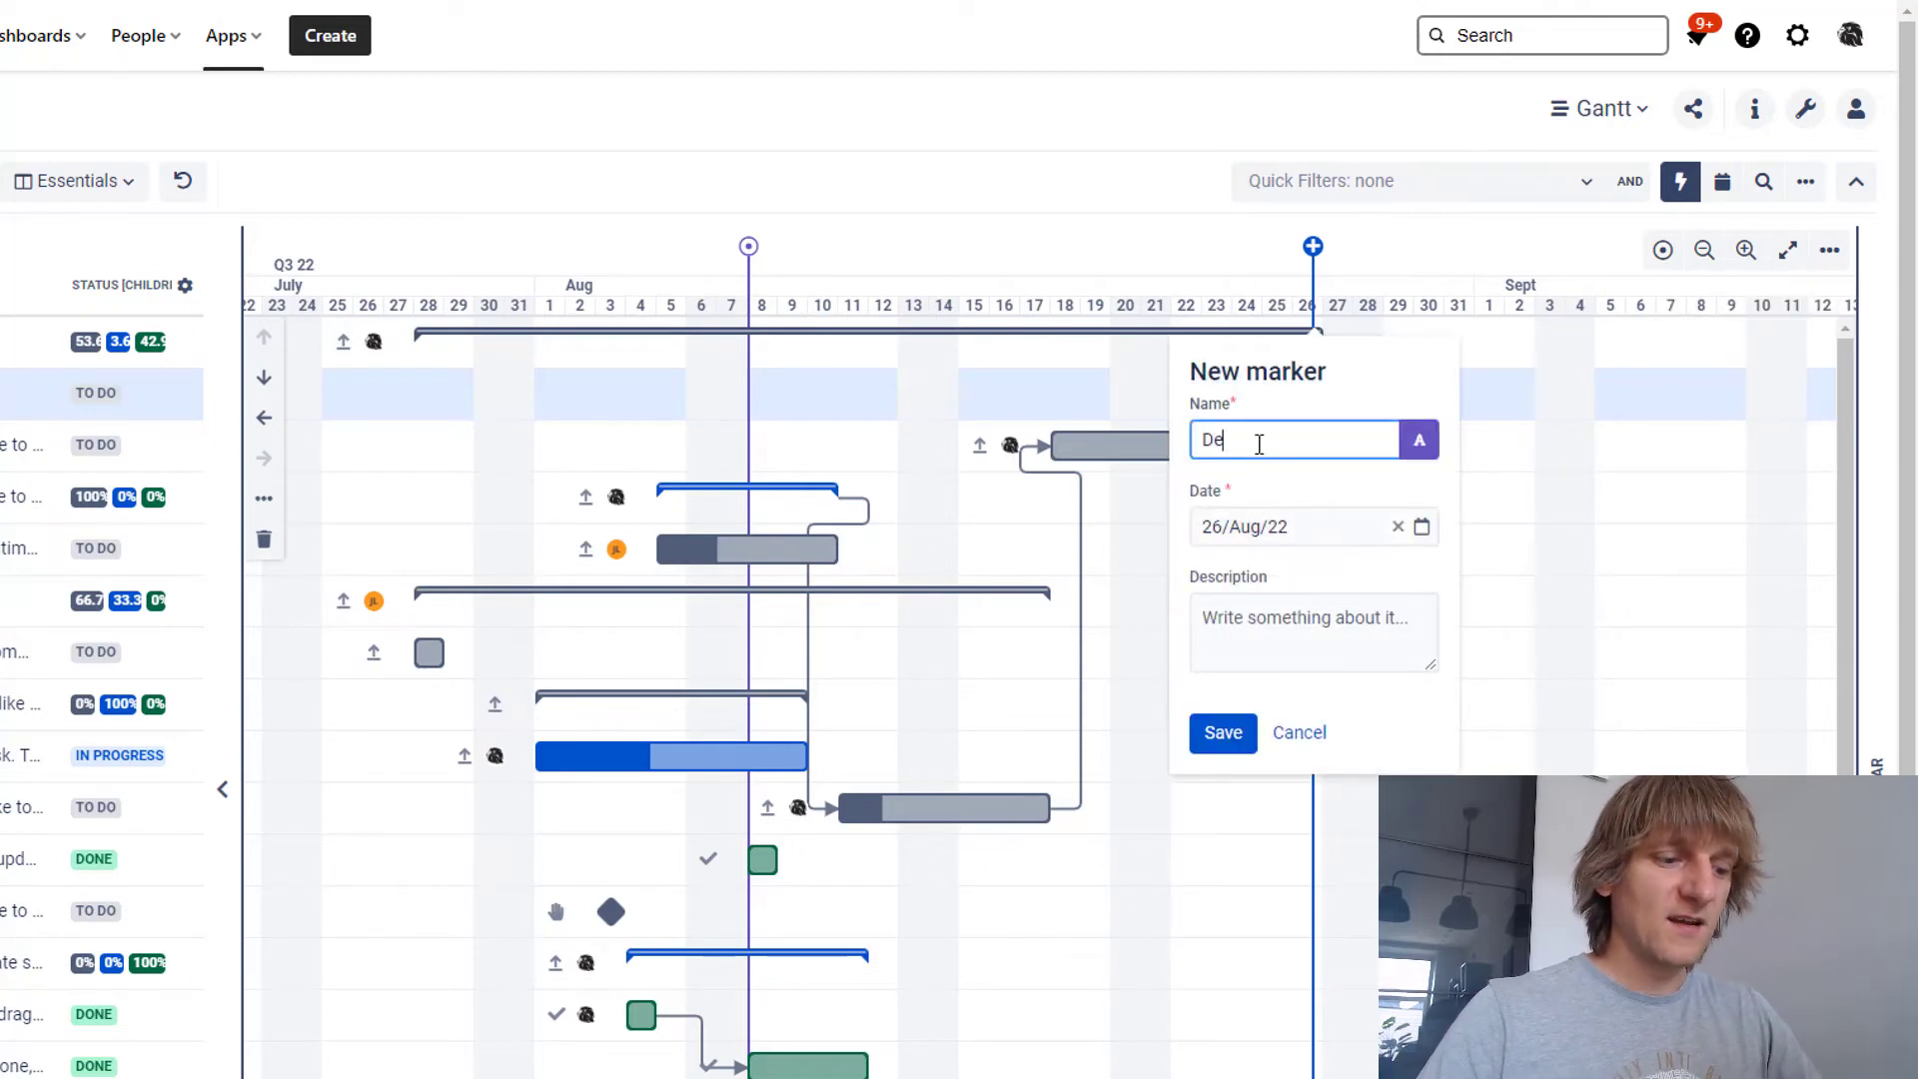
{"action": "type", "text": "v Finali"}
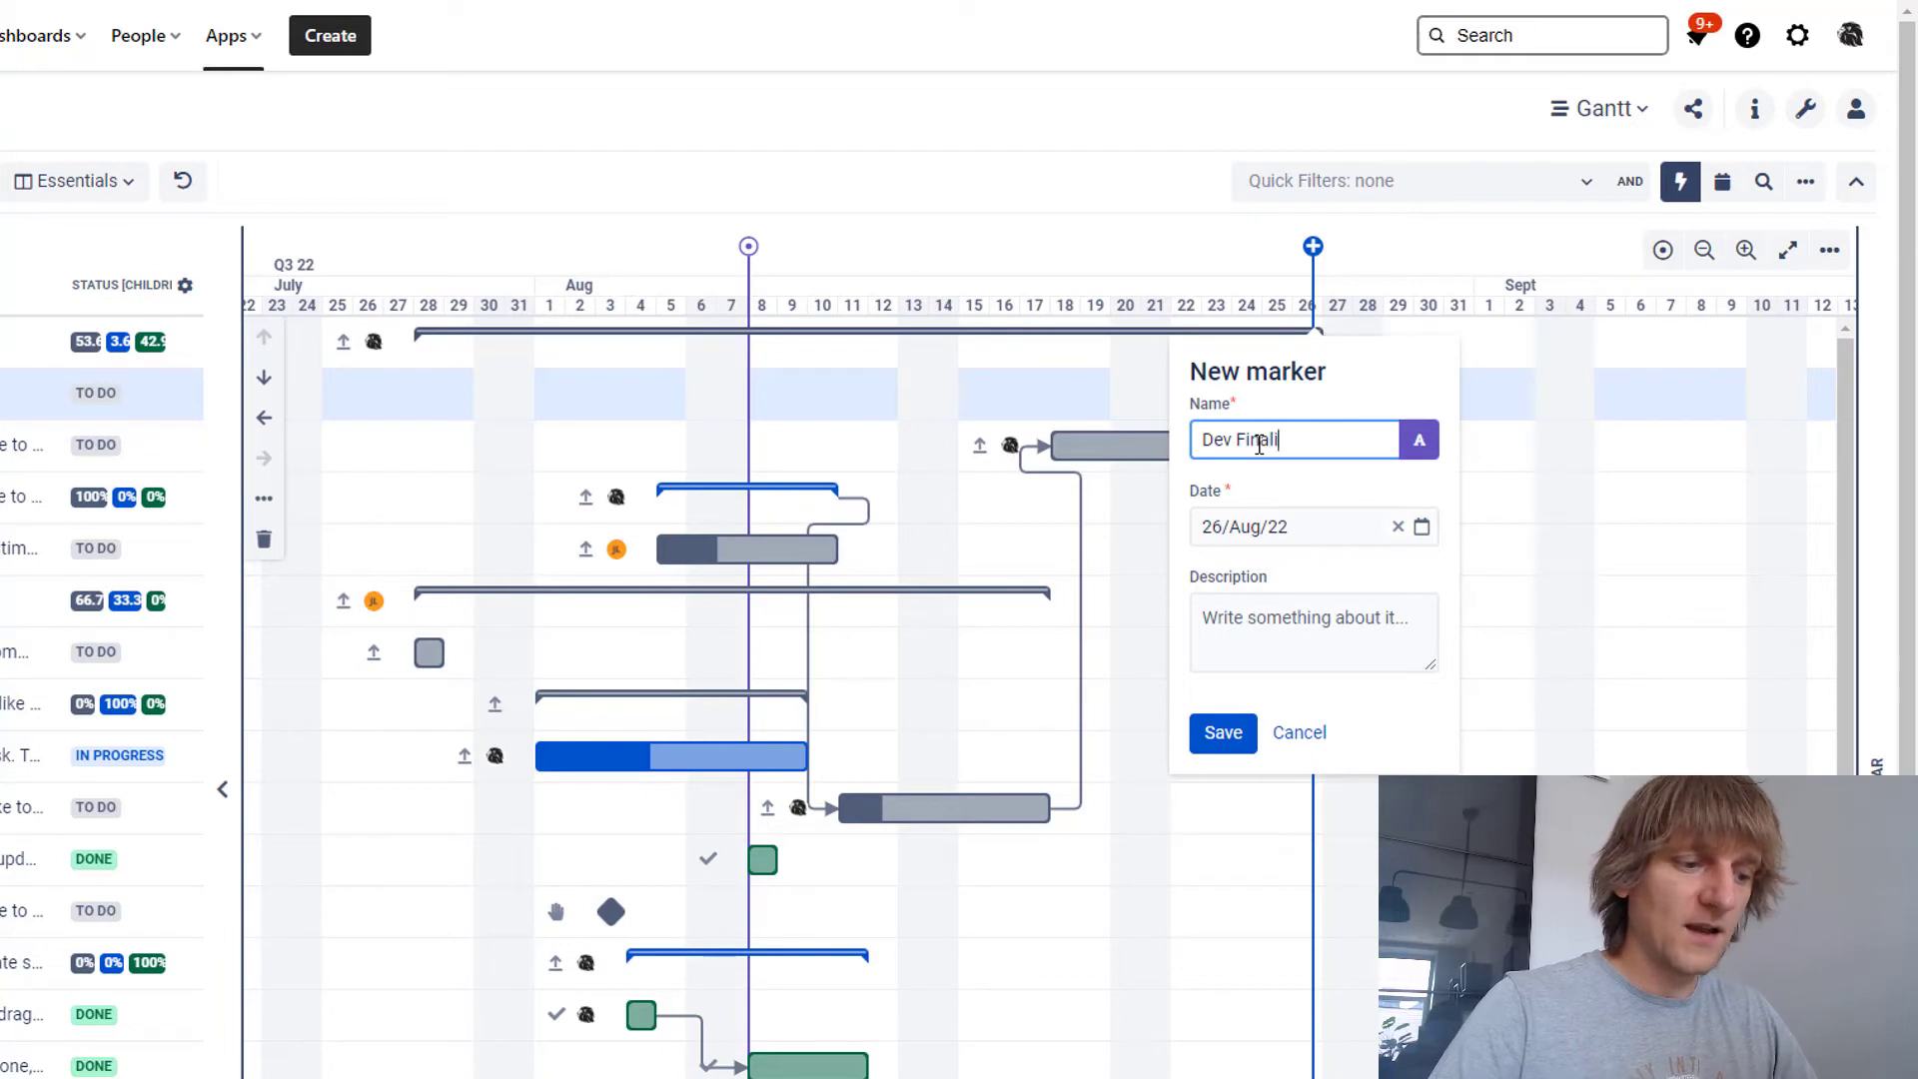
{"action": "type", "text": "zed"}
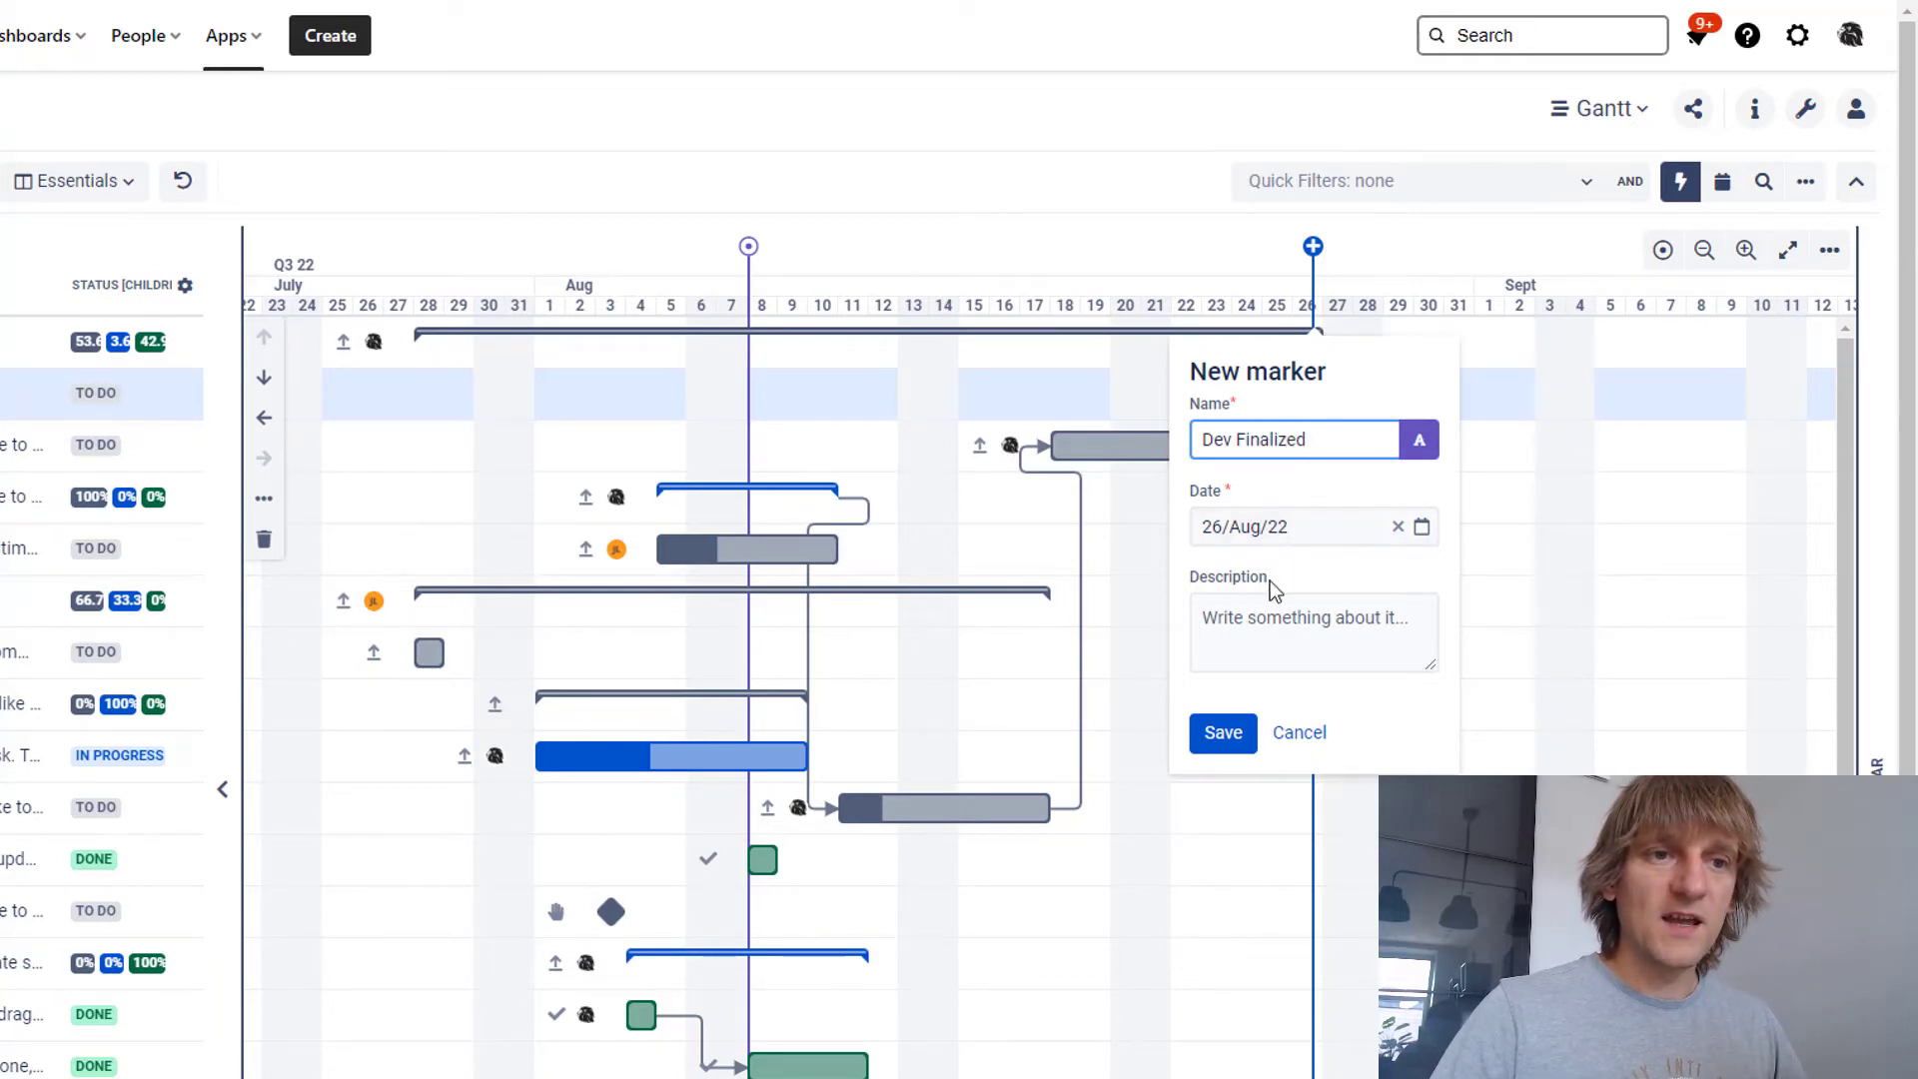
{"action": "left_click", "coordinate": [1224, 740]}
{"action": "left_click", "coordinate": [1223, 737]}
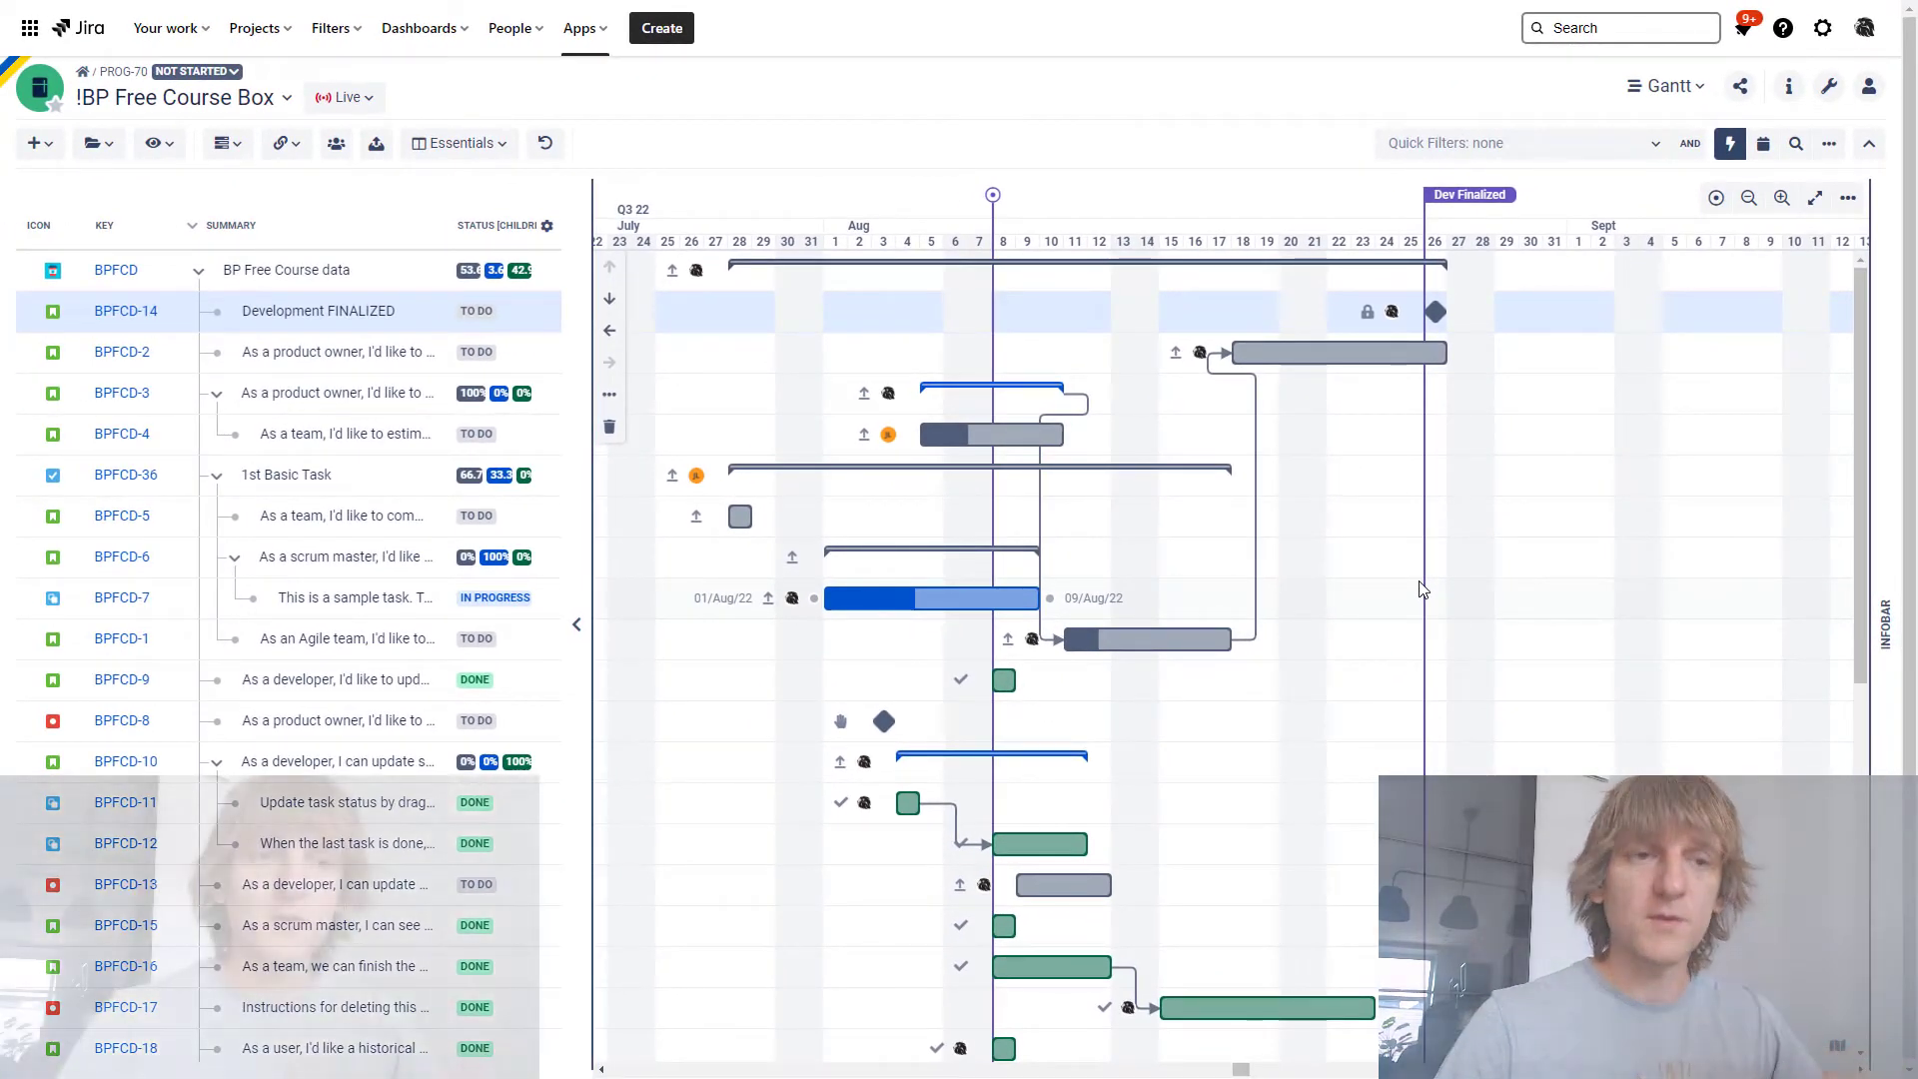
Scroll through the Gantt rows to review the schedule and the Dev Finalized marker
{"action": "scroll", "coordinate": [1407, 675], "scroll_direction": "down", "scroll_amount": 4}
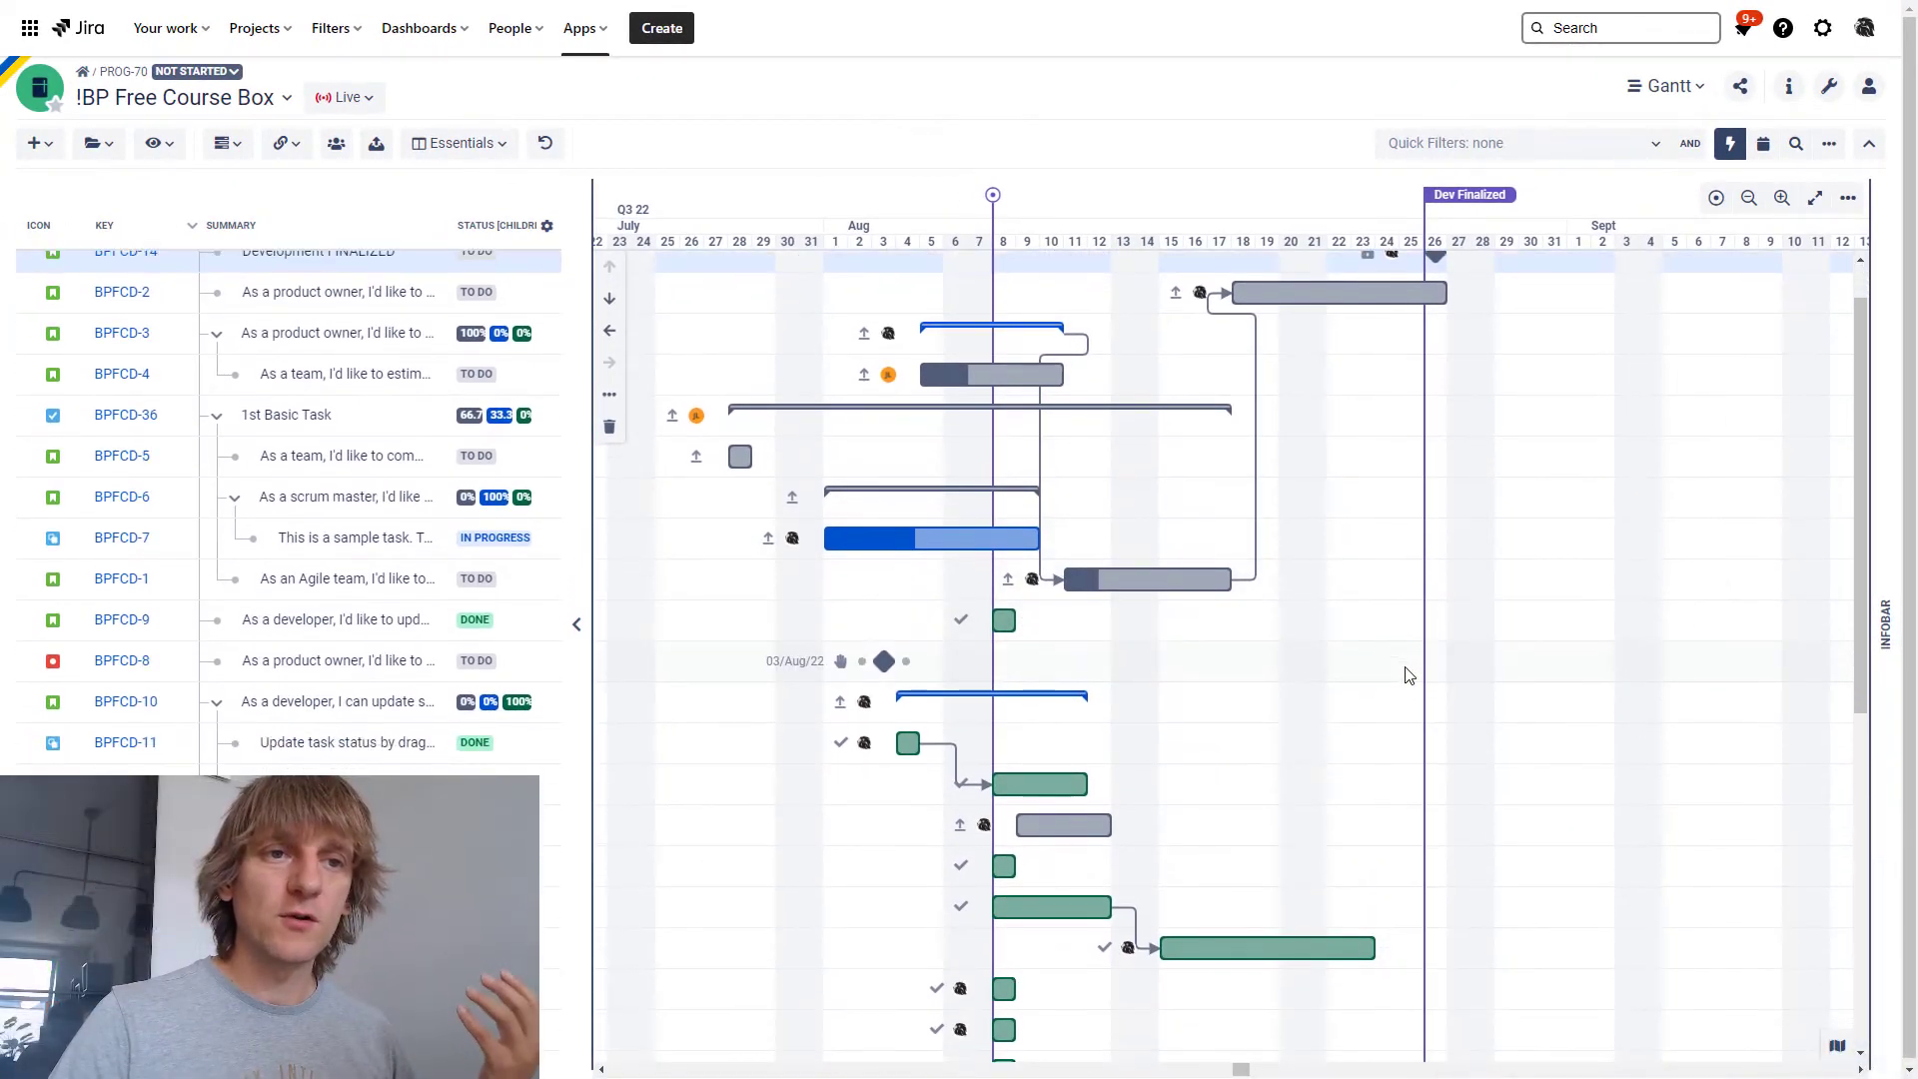
{"action": "scroll", "coordinate": [1406, 675], "scroll_direction": "down", "scroll_amount": 2}
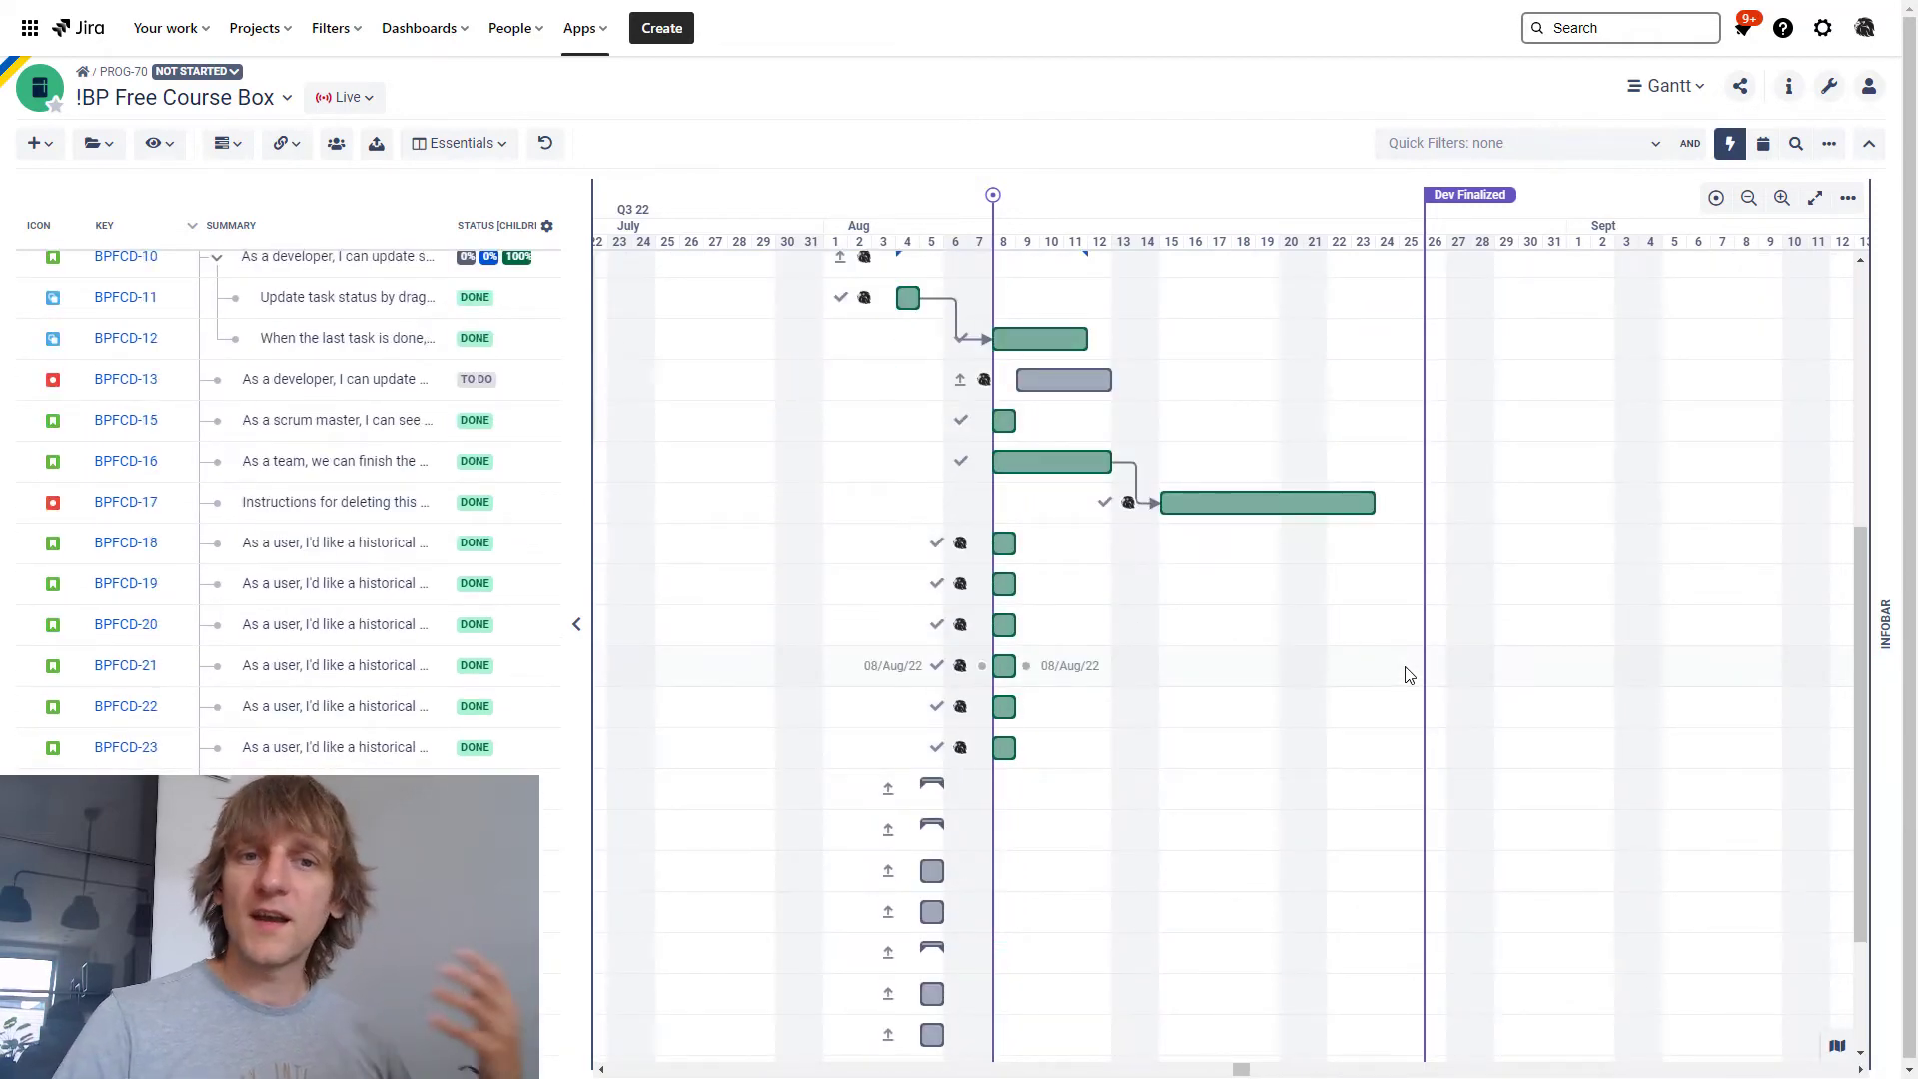
{"action": "scroll", "coordinate": [1406, 675], "scroll_direction": "down", "scroll_amount": 2}
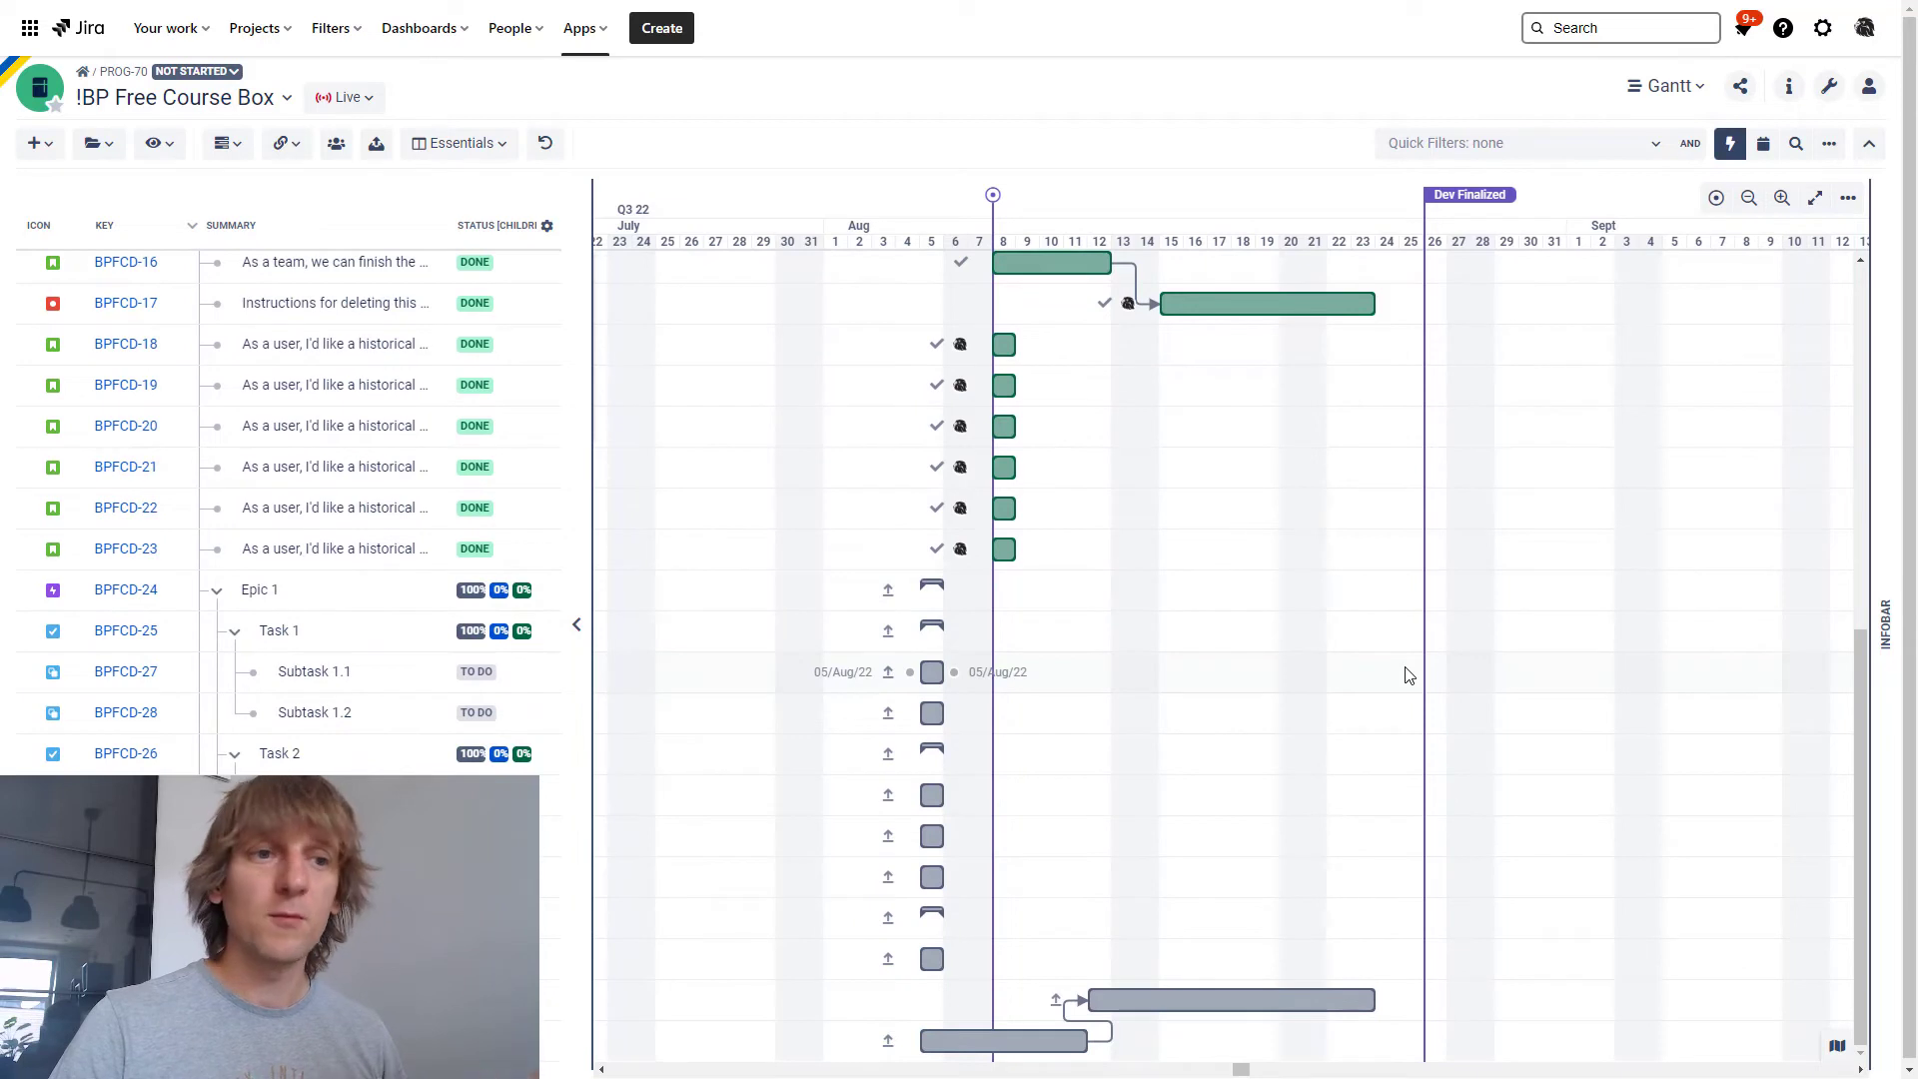
{"action": "scroll", "coordinate": [1406, 675], "scroll_direction": "up", "scroll_amount": 2}
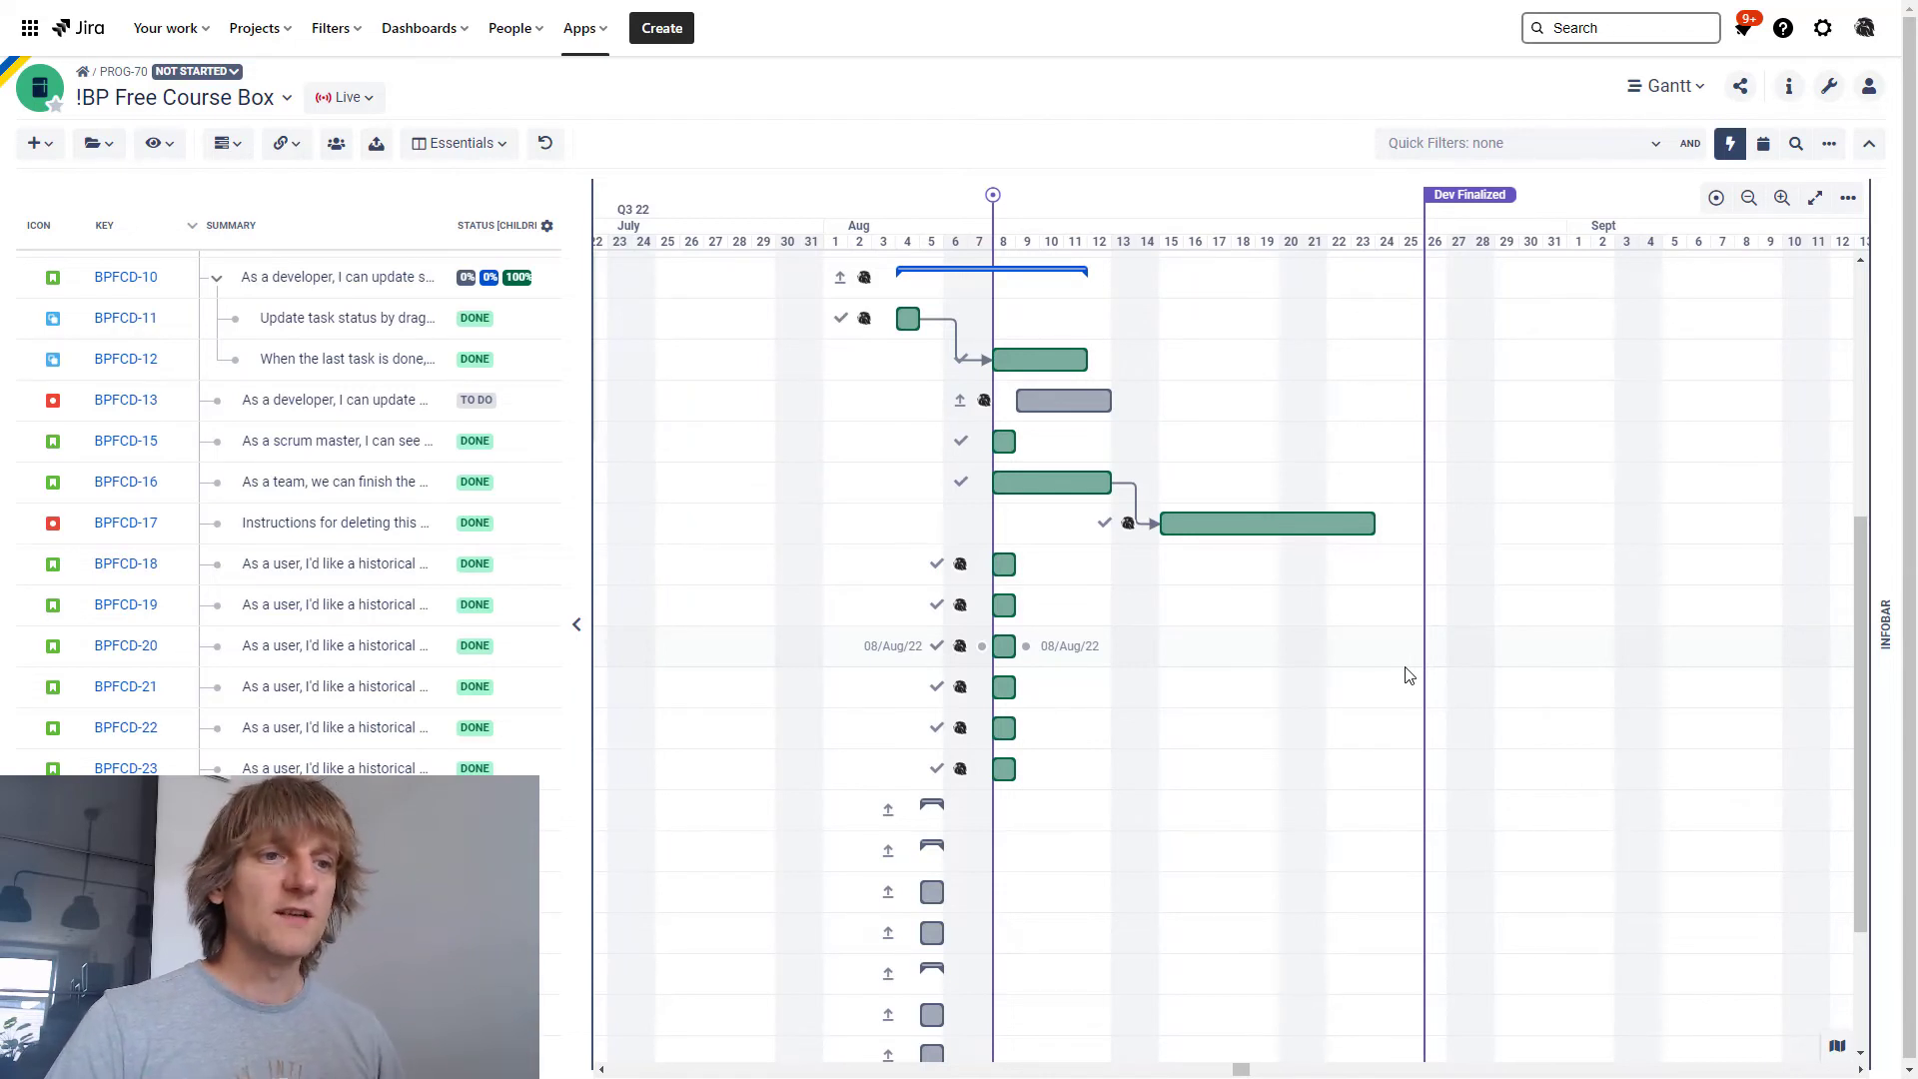
{"action": "scroll", "coordinate": [1407, 673], "scroll_direction": "down", "scroll_amount": 3}
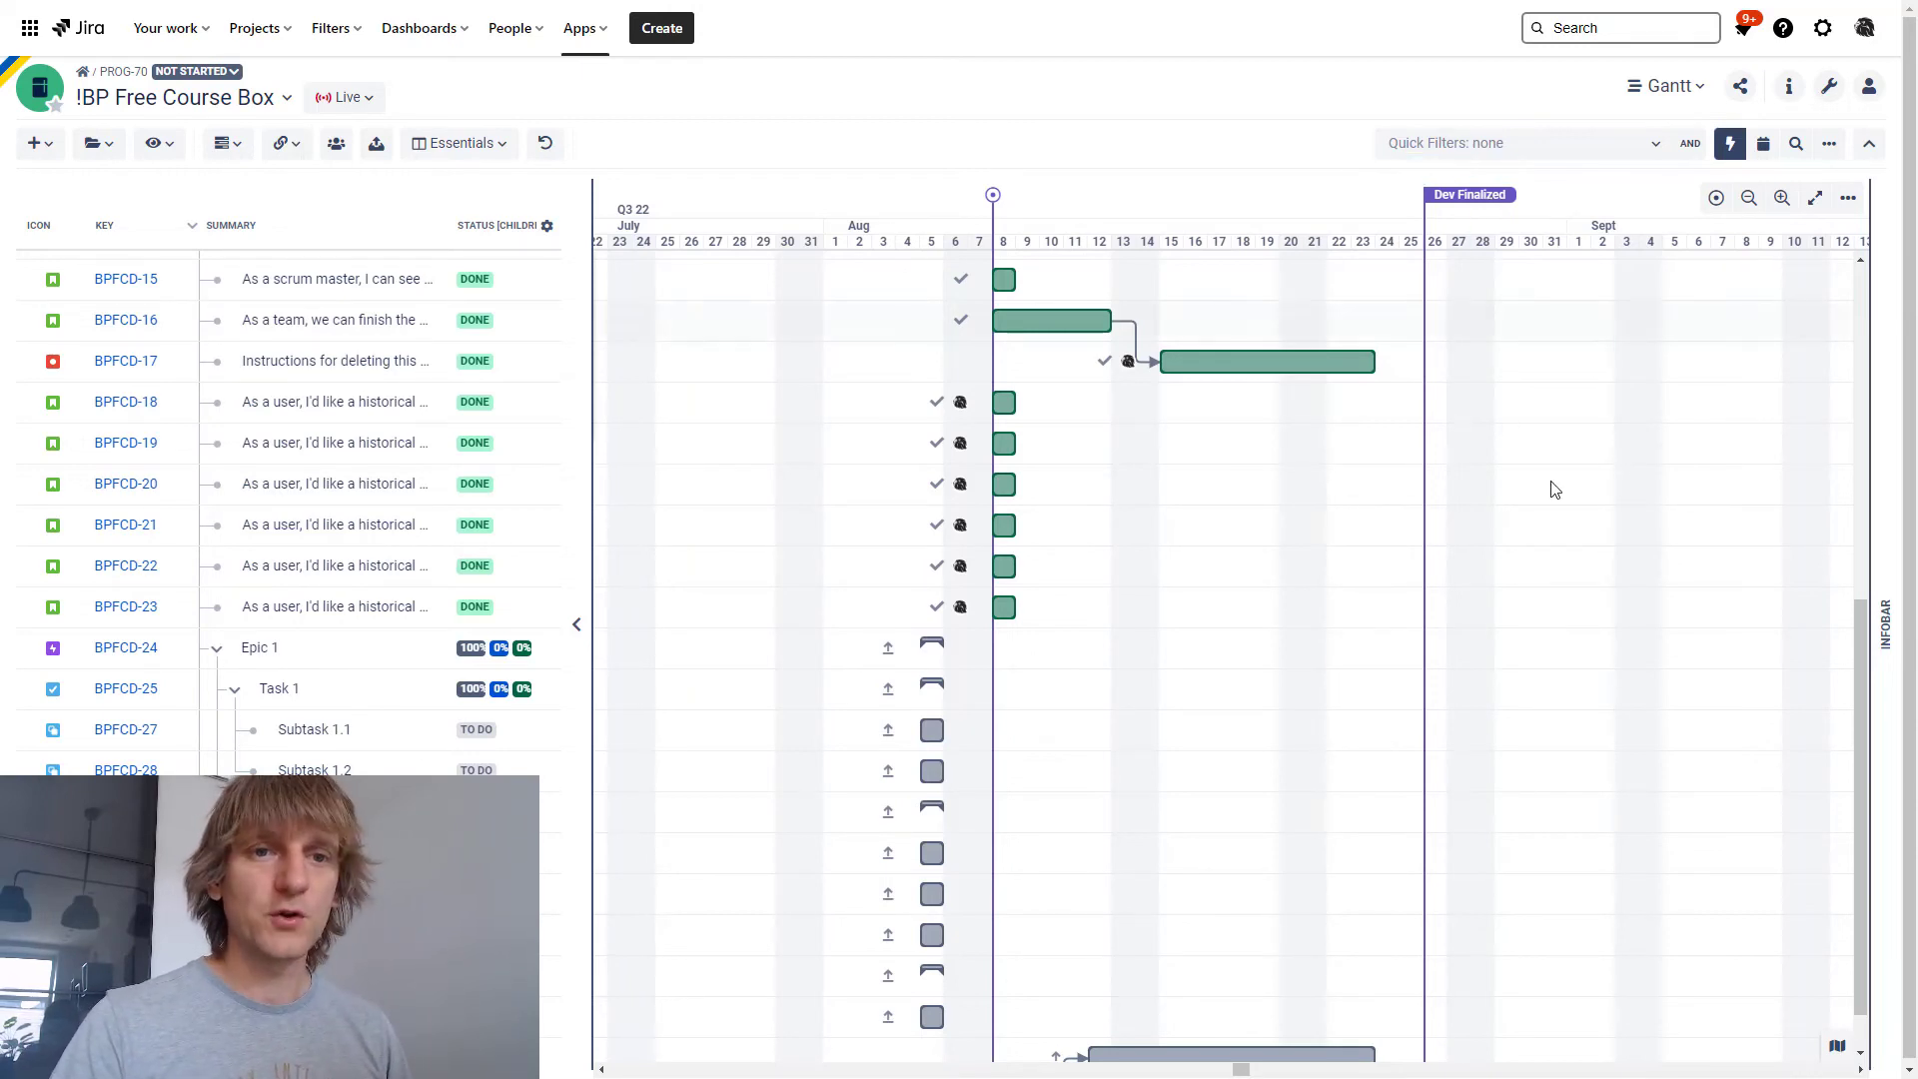
Open the Infobar's Milestones list and jump to the 03 Aug milestone, then Development FINALIZED
{"action": "left_click", "coordinate": [1885, 621]}
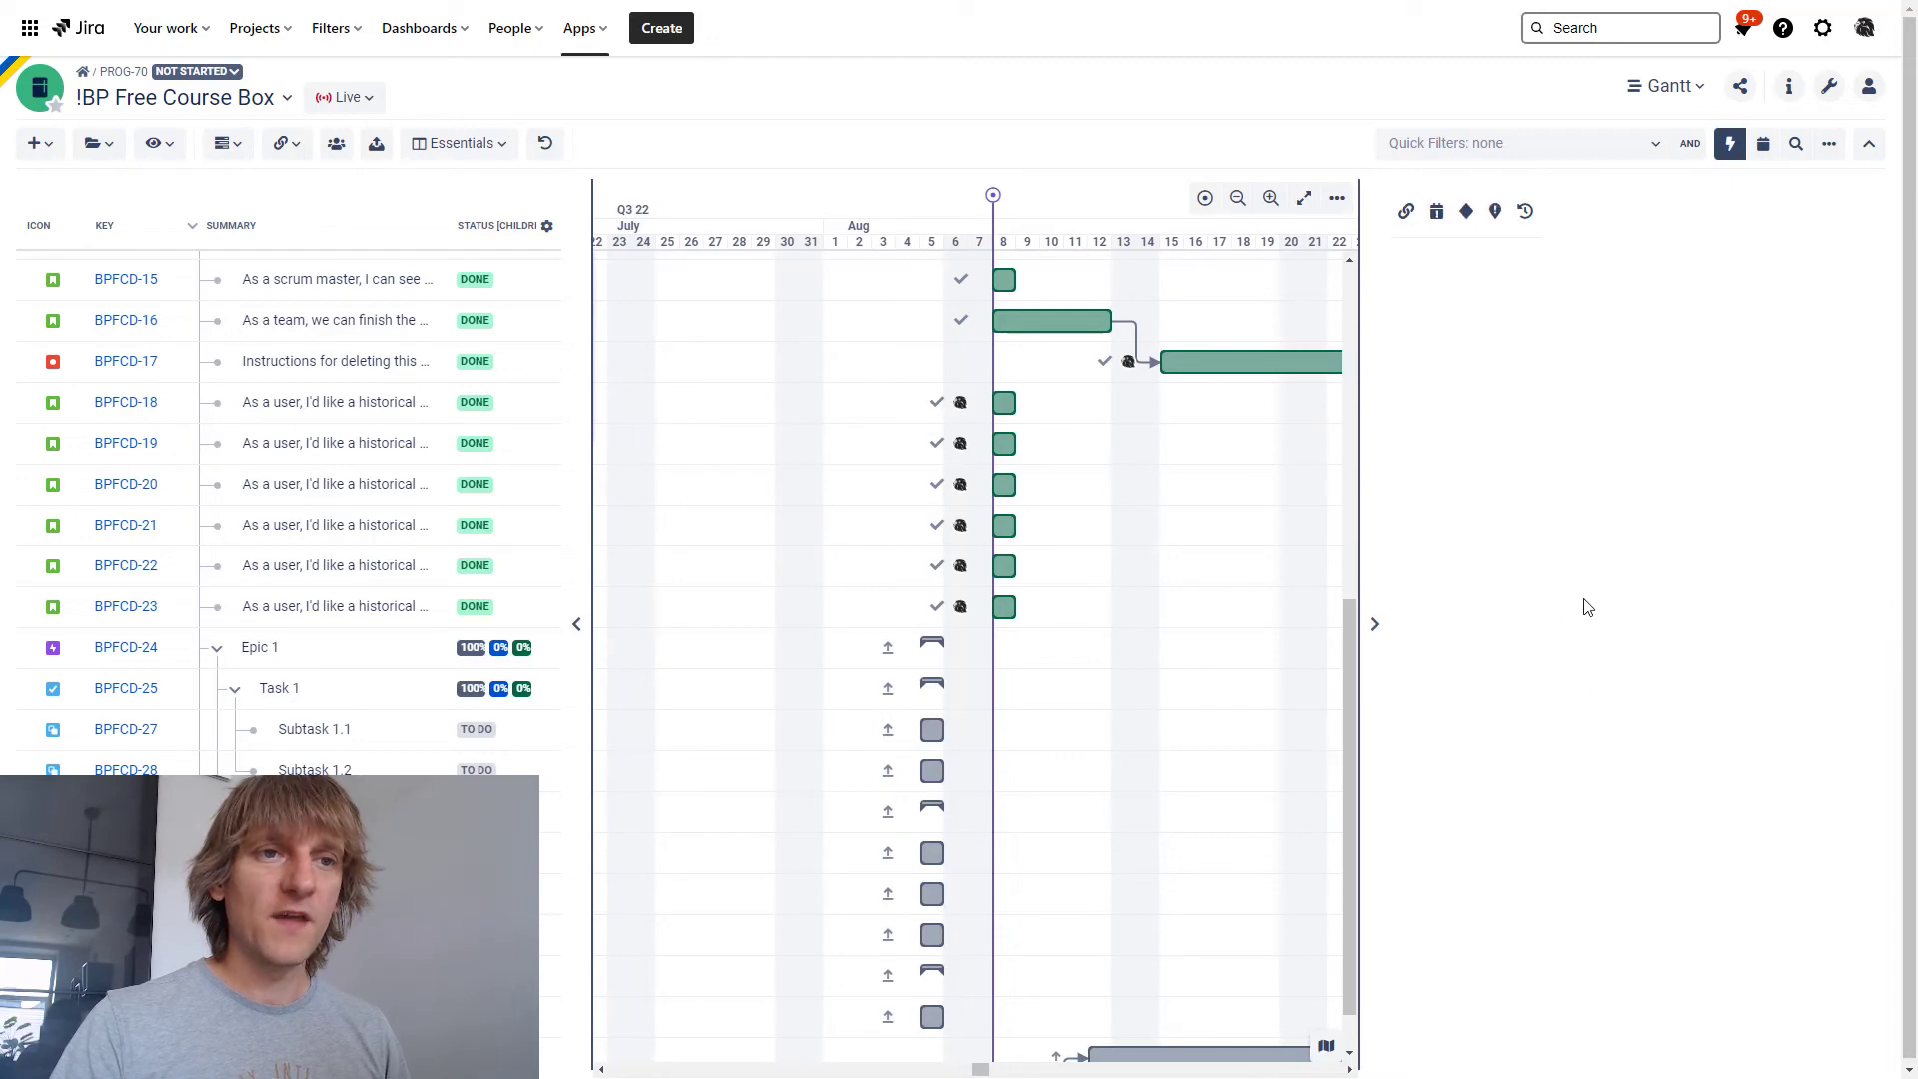
{"action": "left_click", "coordinate": [1466, 211]}
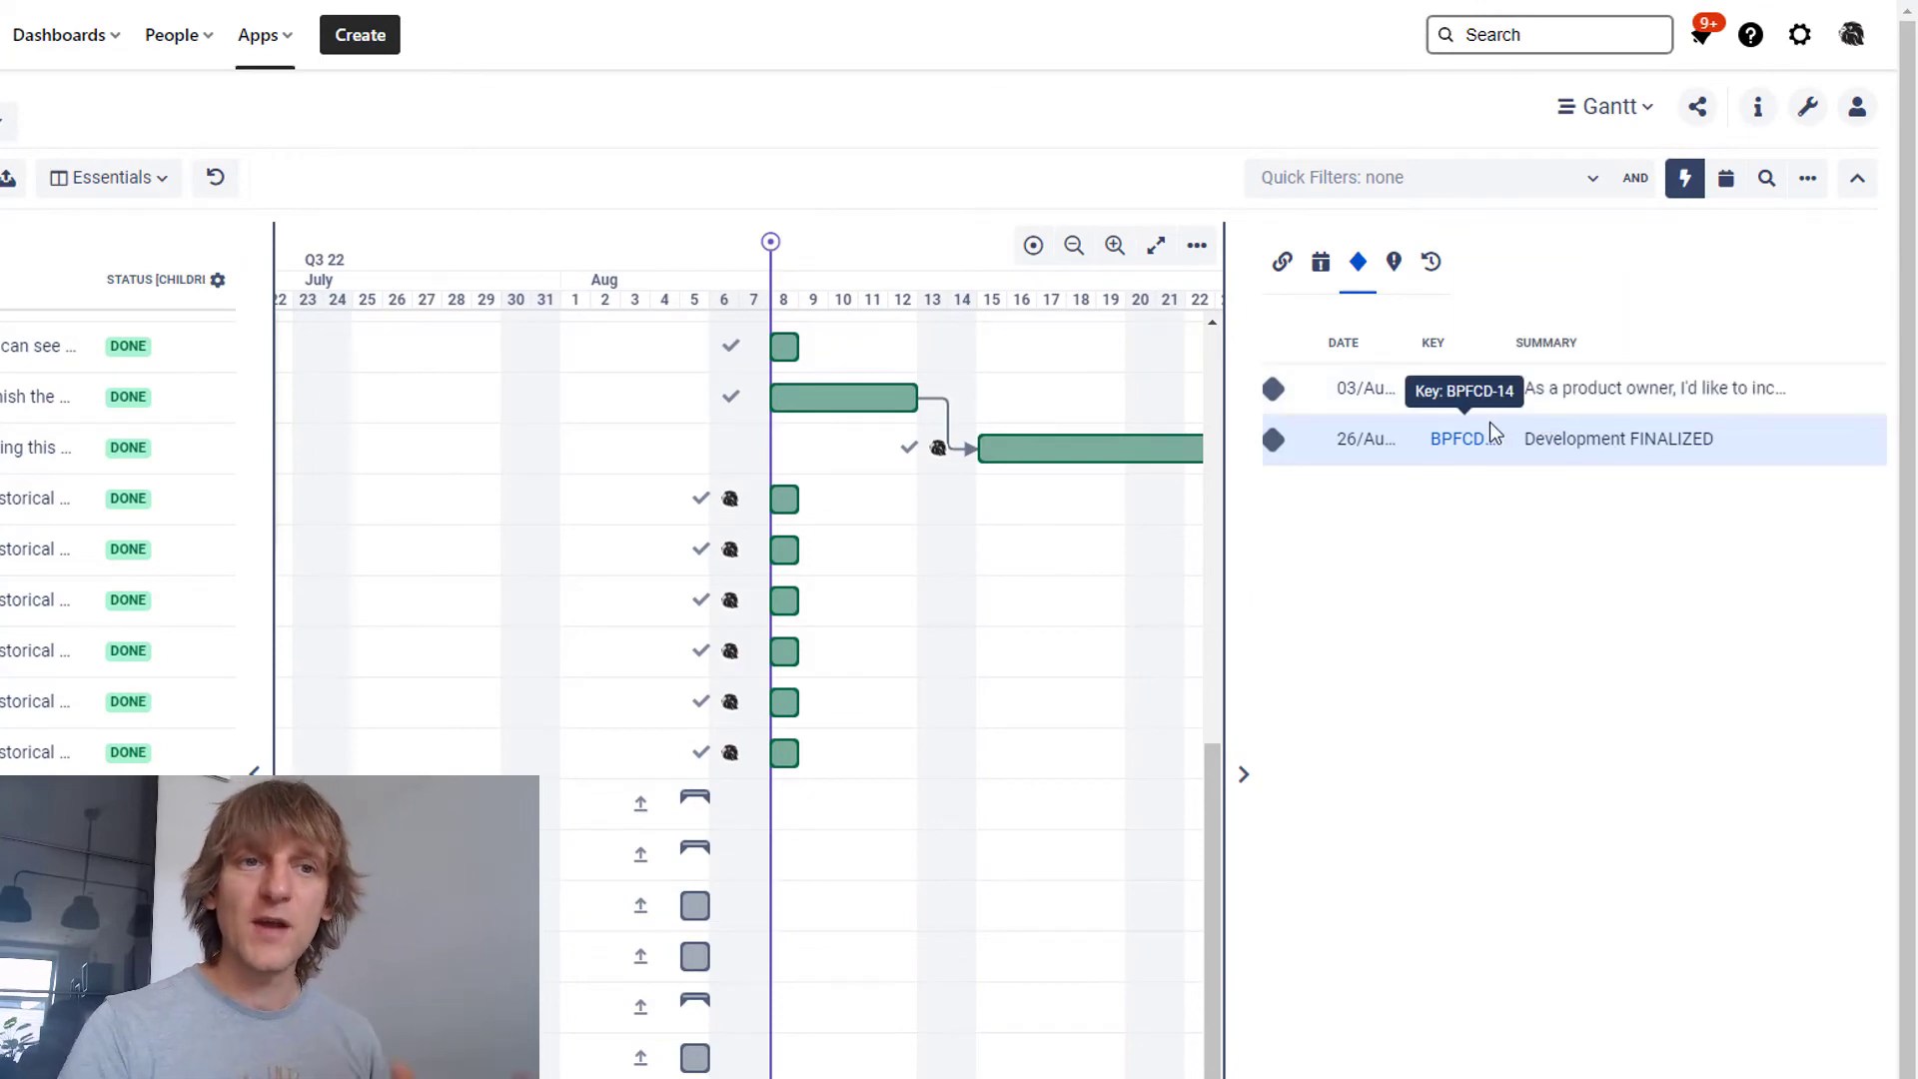
{"action": "left_click", "coordinate": [1308, 392]}
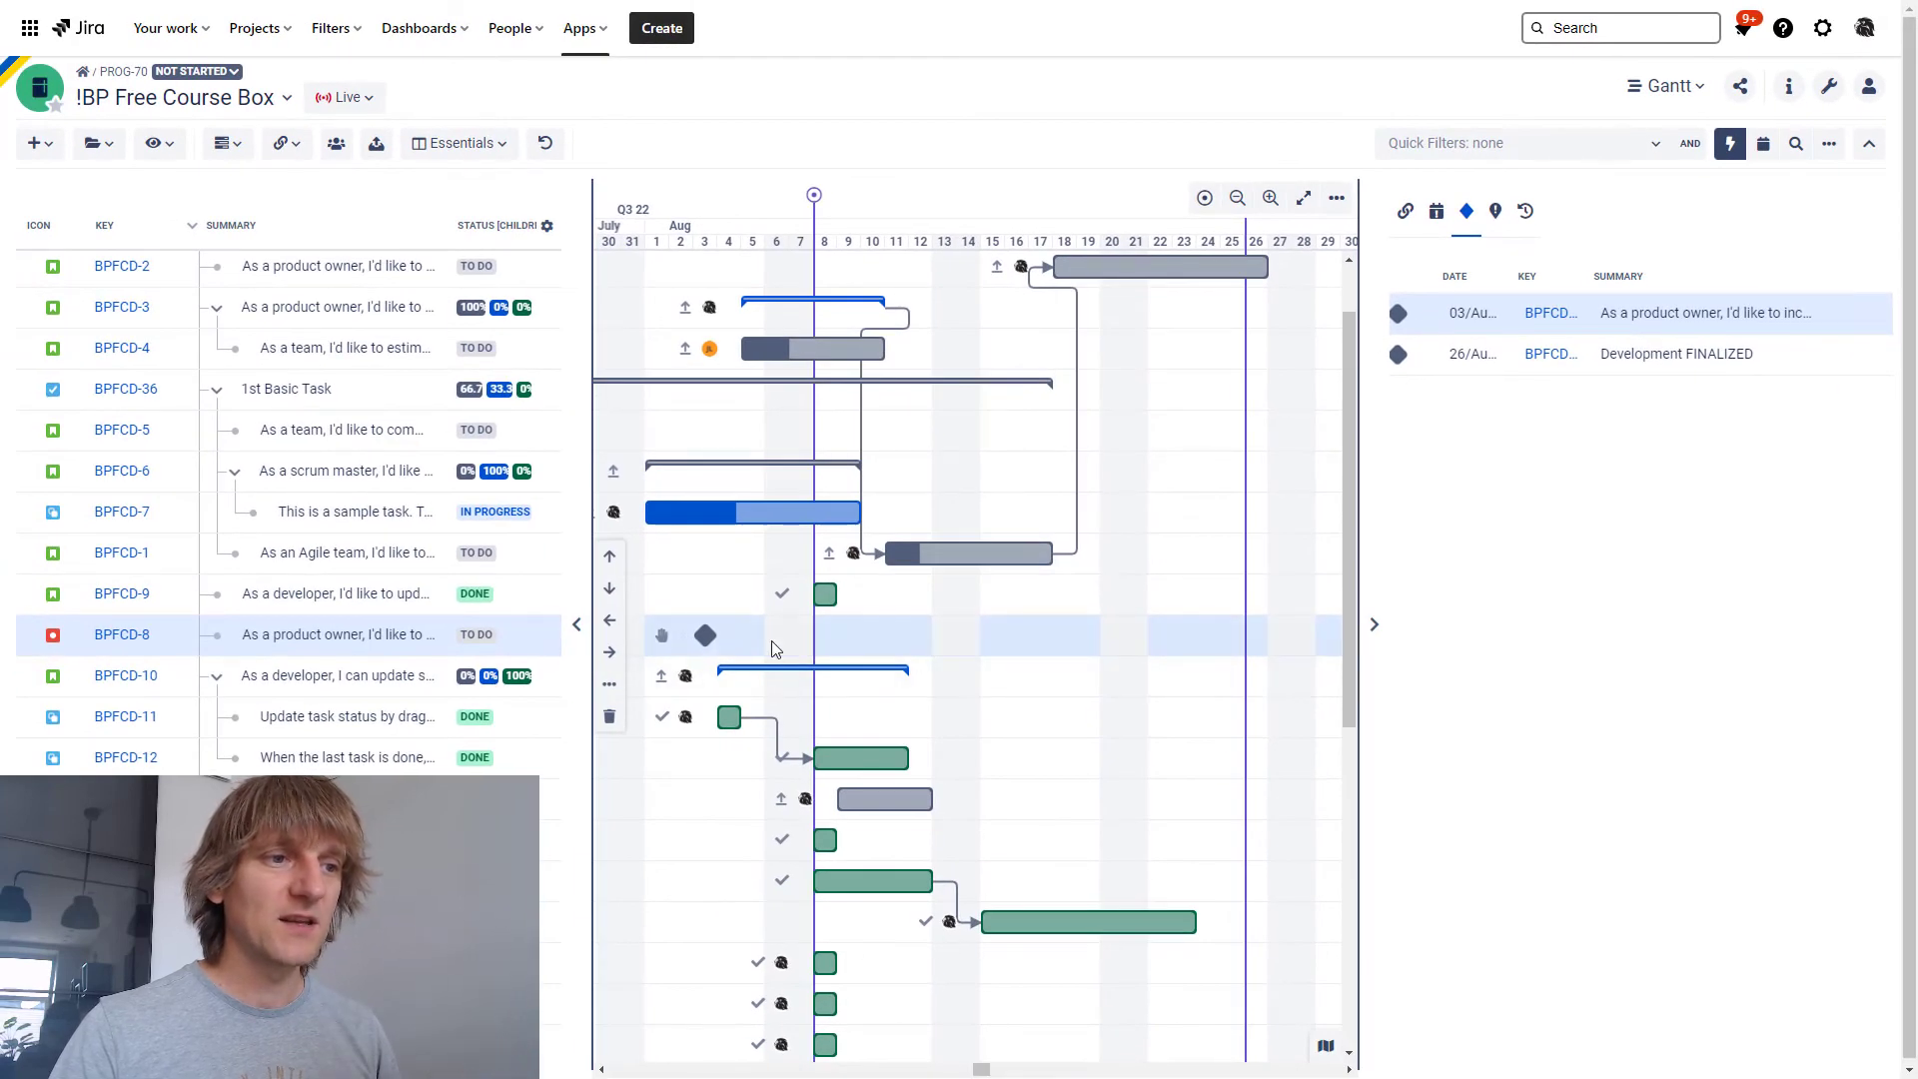
{"action": "left_click", "coordinate": [1441, 365]}
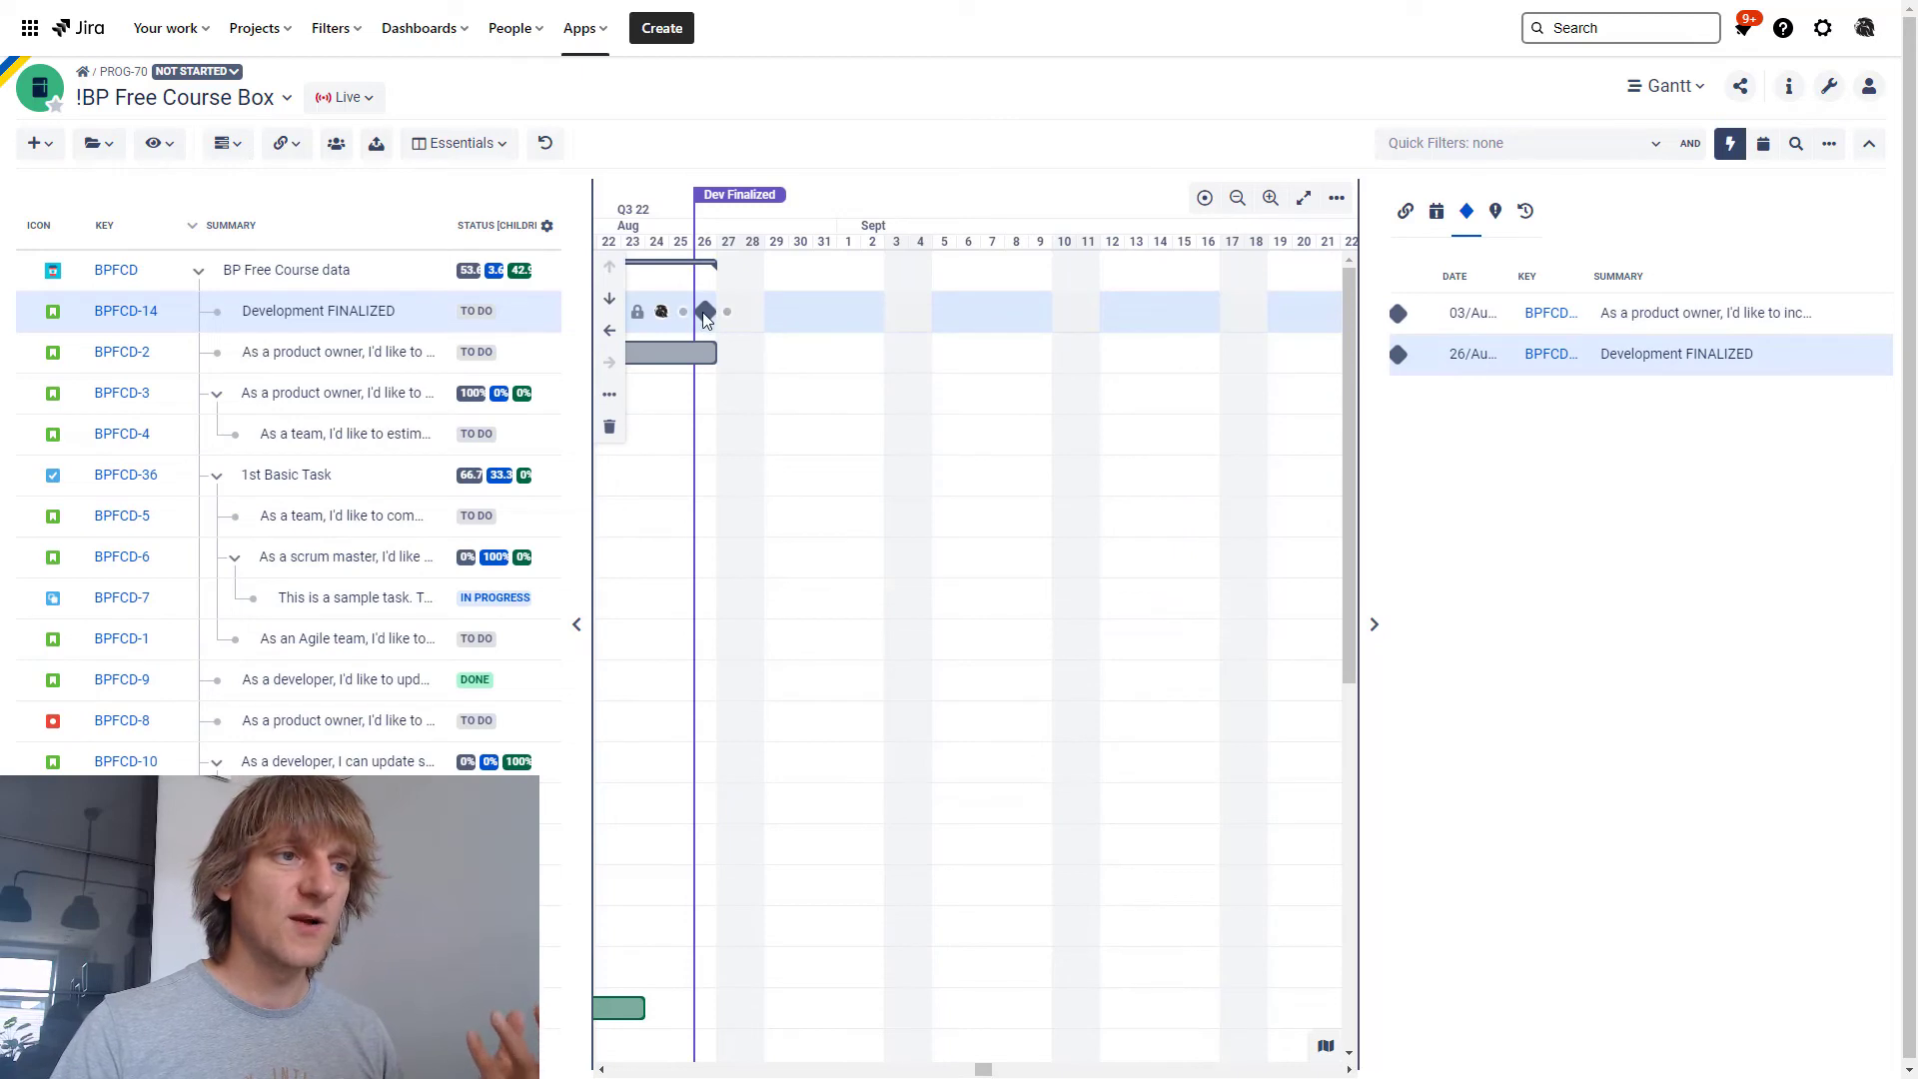